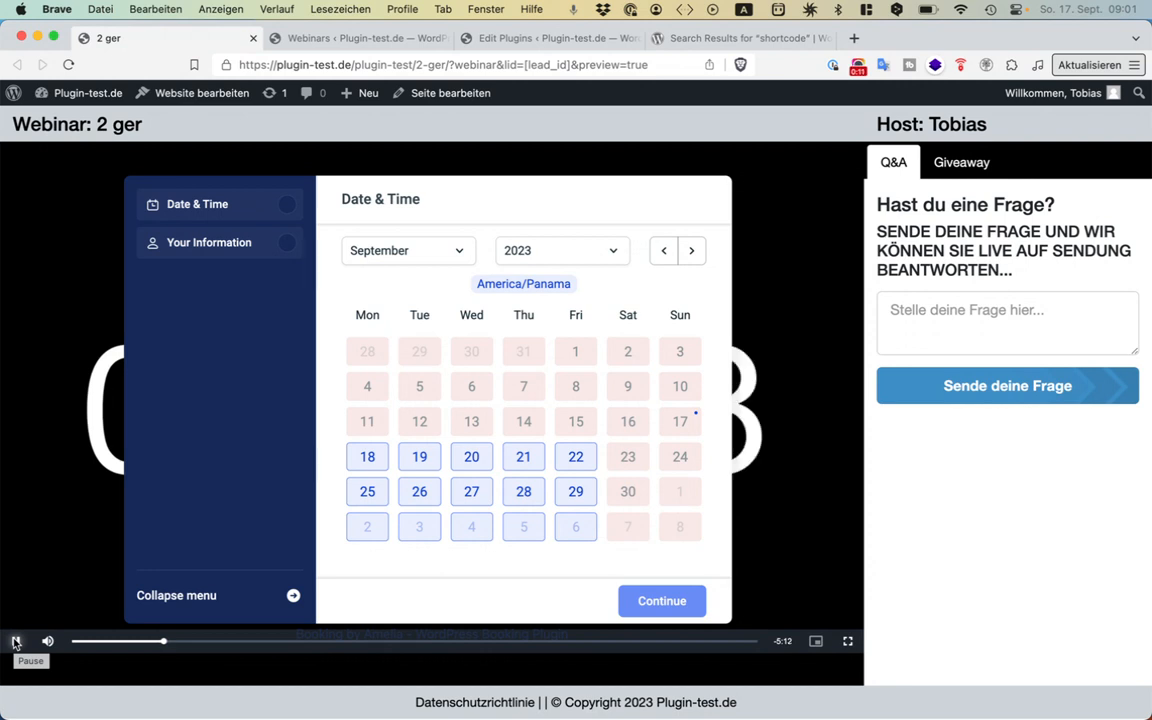
# - Pause the webinar preview video and examine the general call-to-action settings in the webinar's auto-webinar actions
pyautogui.click(15, 642)
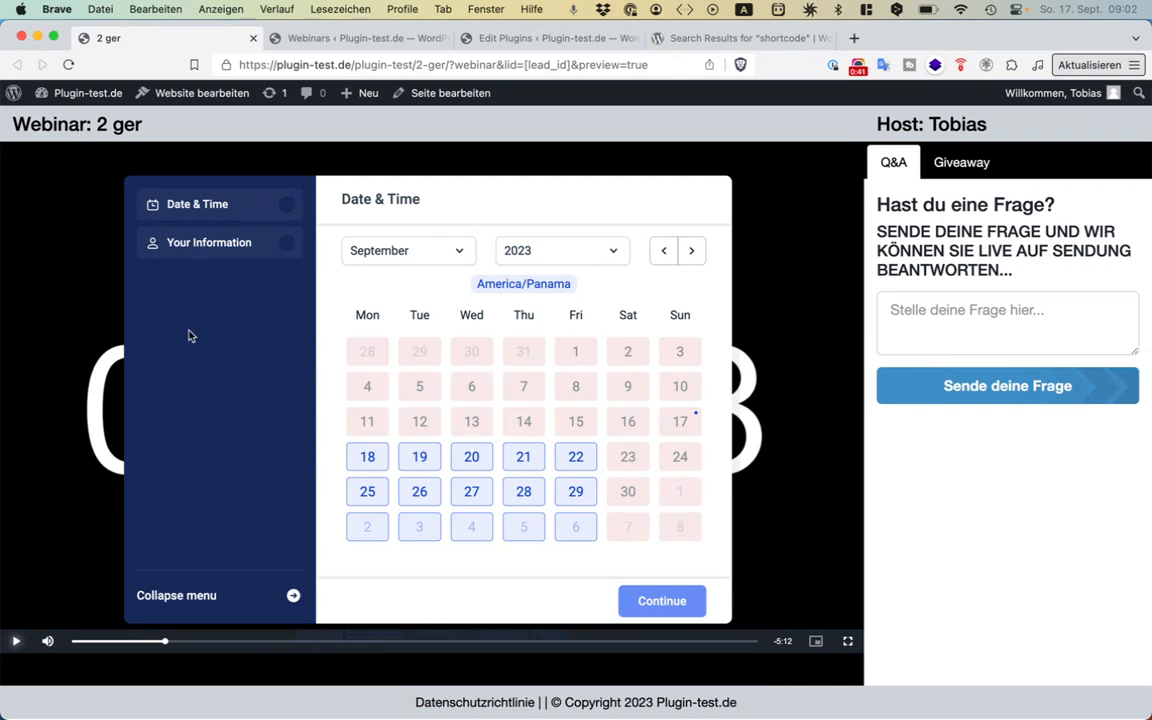
pyautogui.click(338, 40)
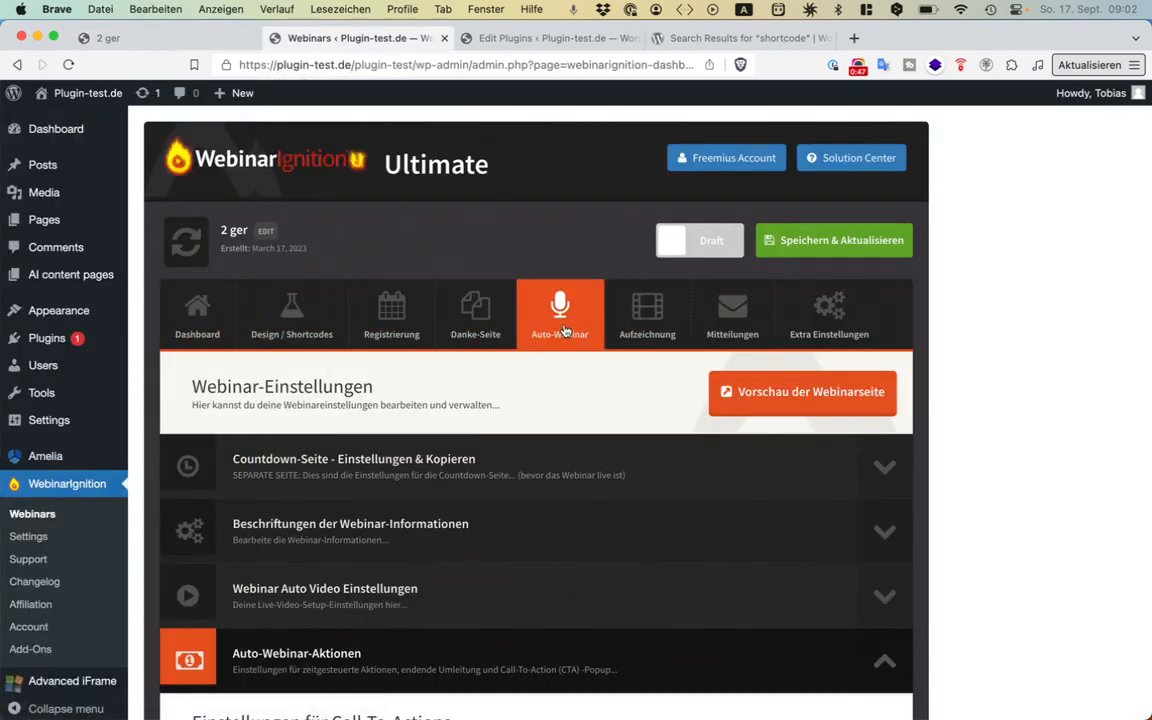
pyautogui.scroll(-5, 564, 331)
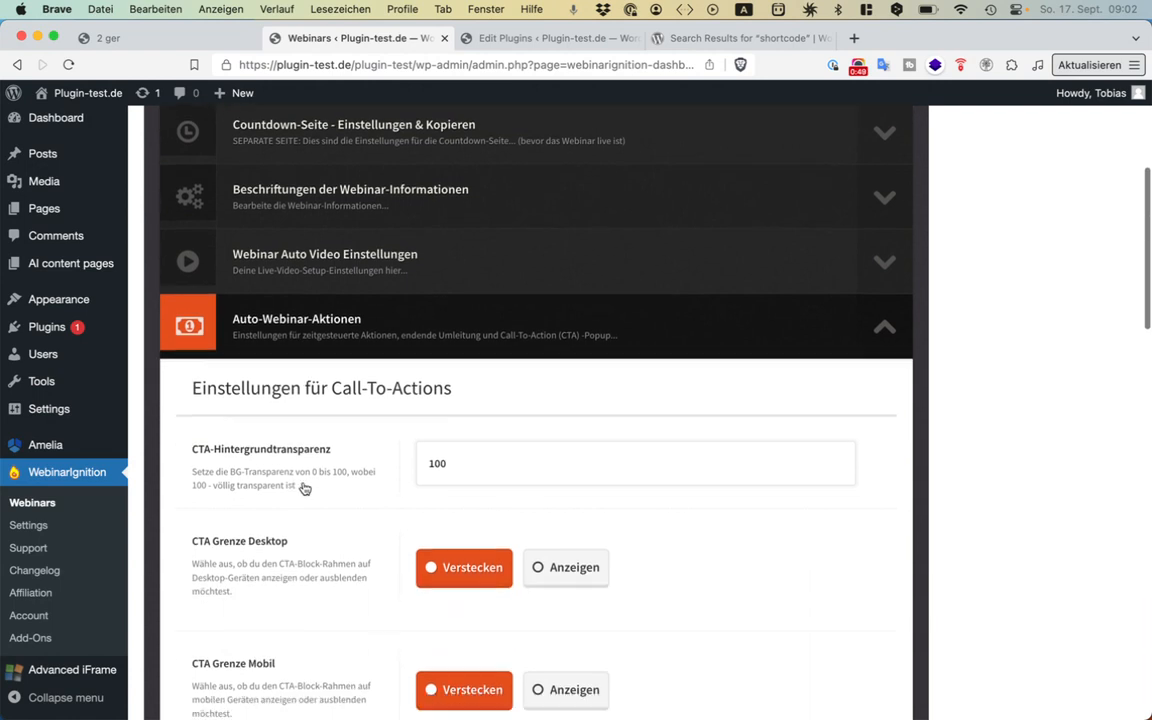
pyautogui.scroll(-1, 304, 487)
pyautogui.doubleClick(538, 395)
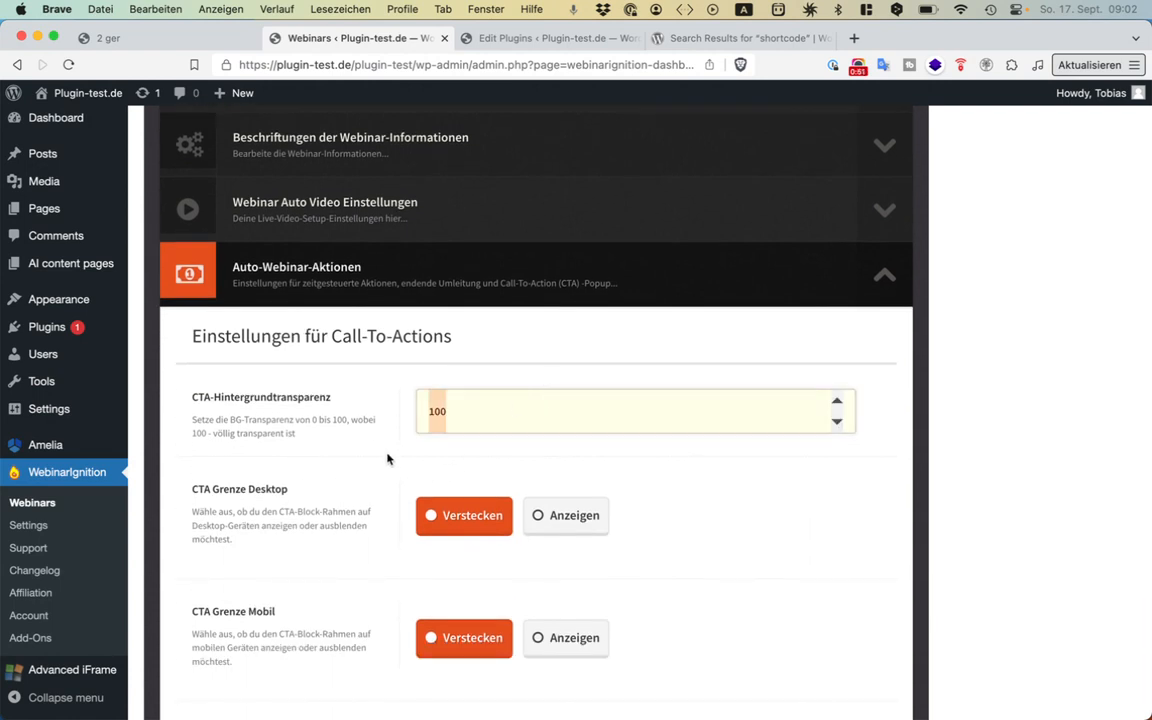
pyautogui.moveTo(297, 435); pyautogui.dragTo(190, 441)
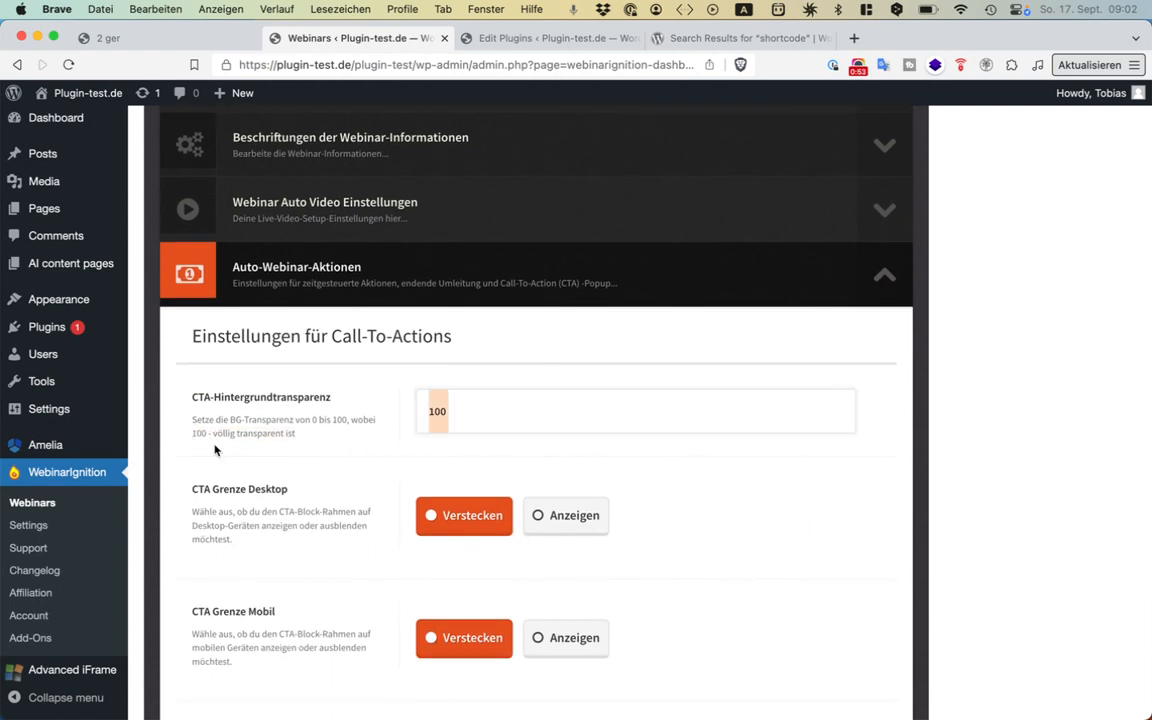
pyautogui.scroll(-5, 214, 450)
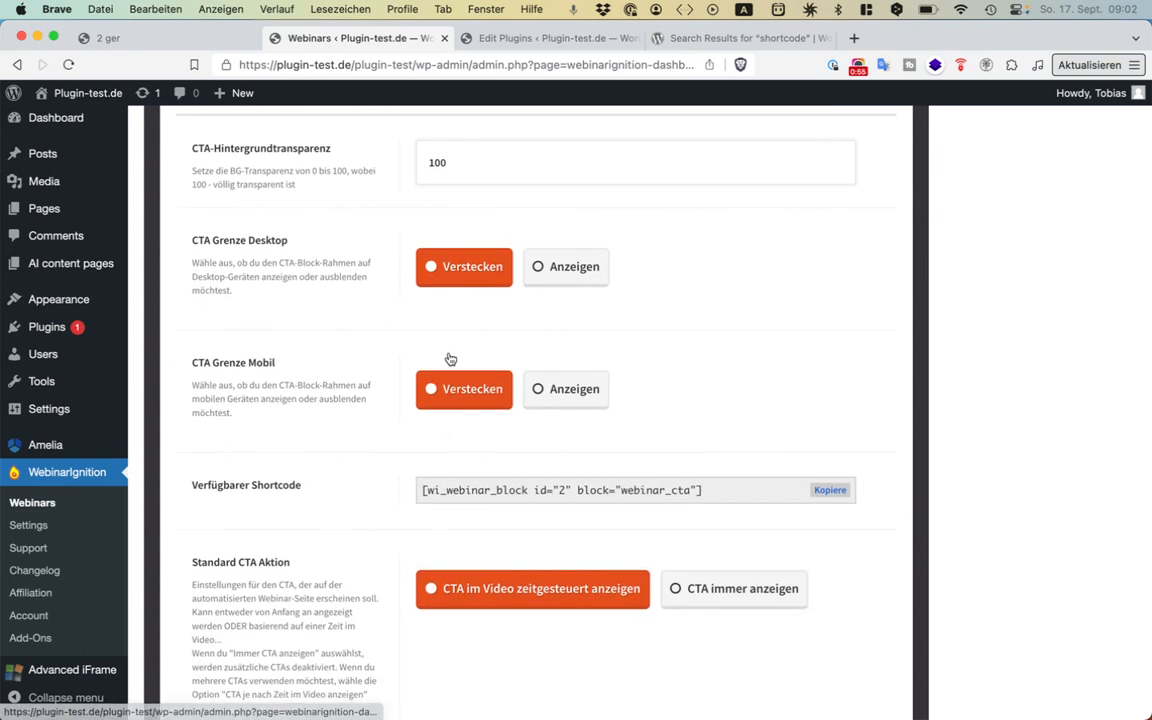
pyautogui.scroll(-6, 373, 496)
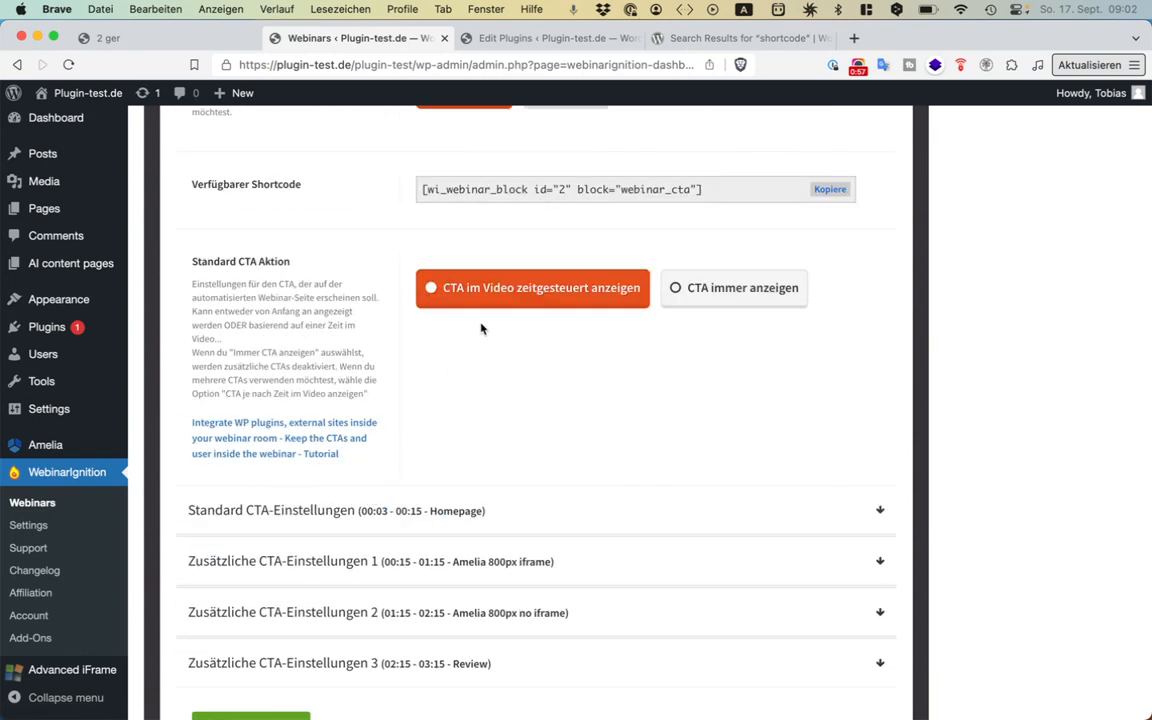
# - Expand "Zusätzliche CTA-Einstellungen 1" (Amelia 800px iframe) and examine its CTA position, show time and hide time
pyautogui.click(445, 556)
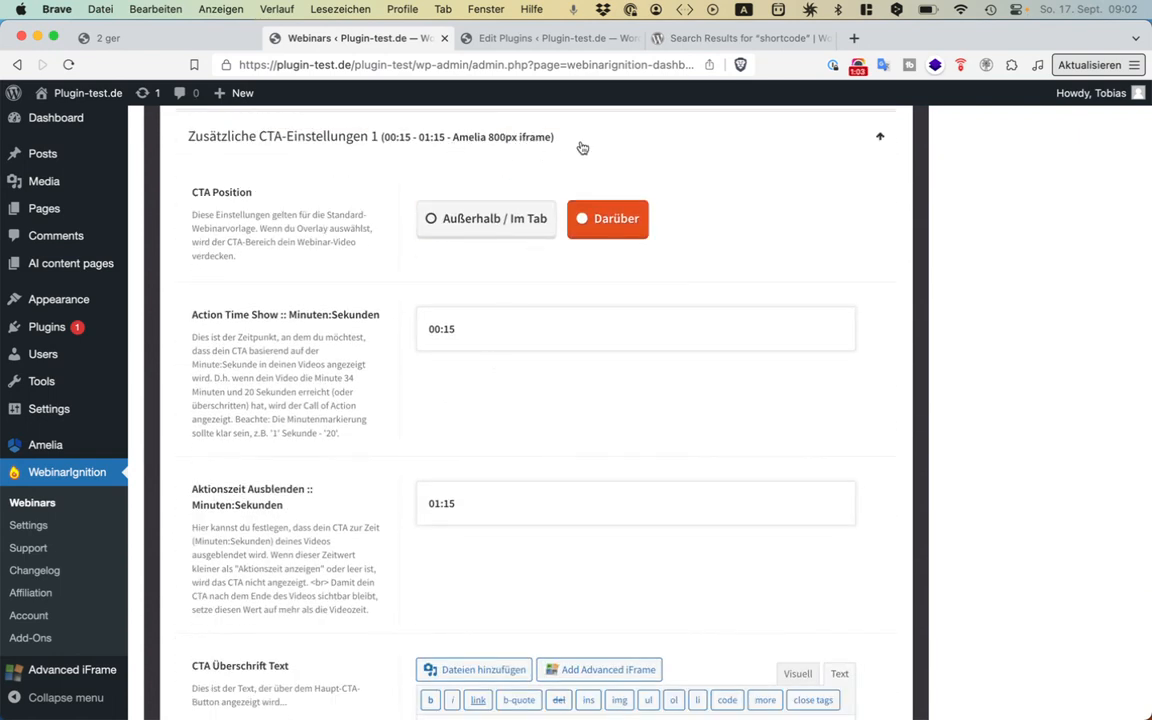
pyautogui.scroll(-1, 546, 463)
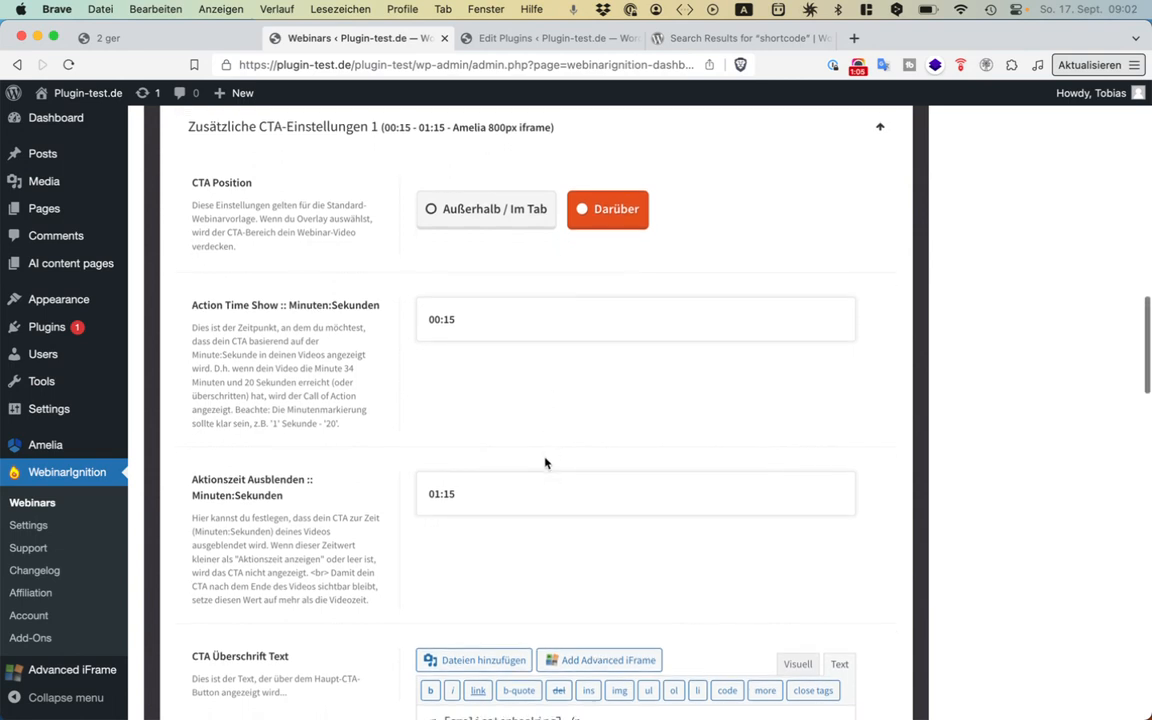
pyautogui.scroll(-2, 546, 463)
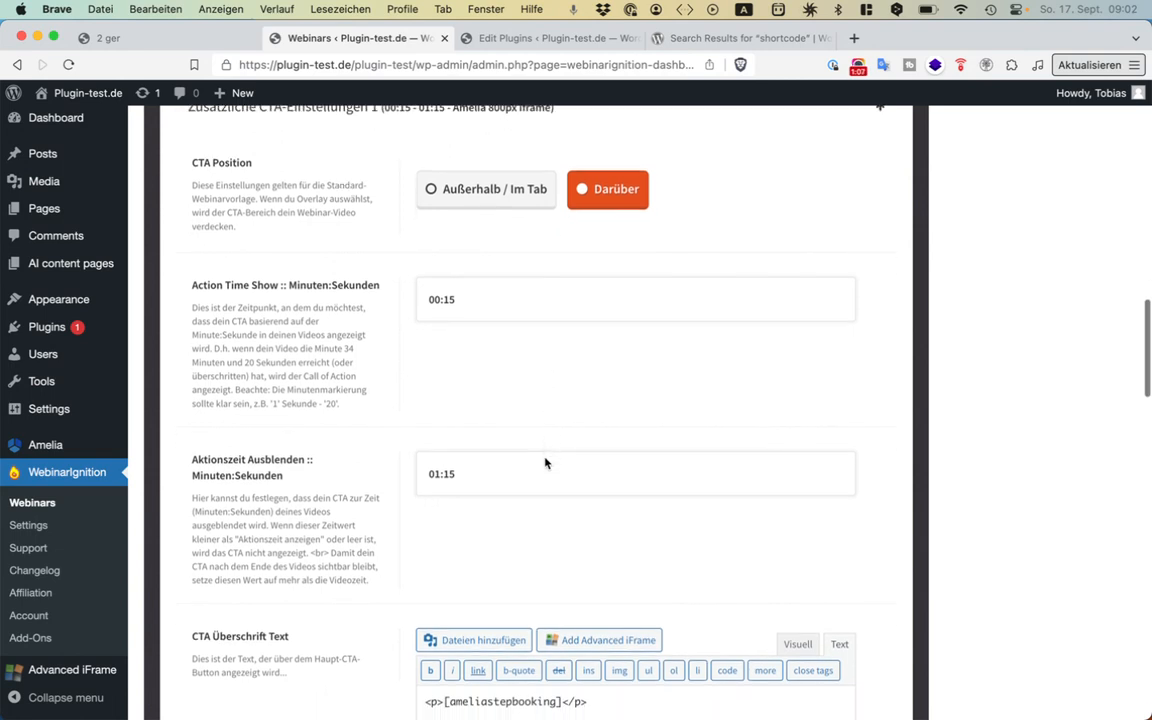
pyautogui.scroll(-5, 546, 463)
pyautogui.scroll(5, 540, 458)
pyautogui.click(451, 285)
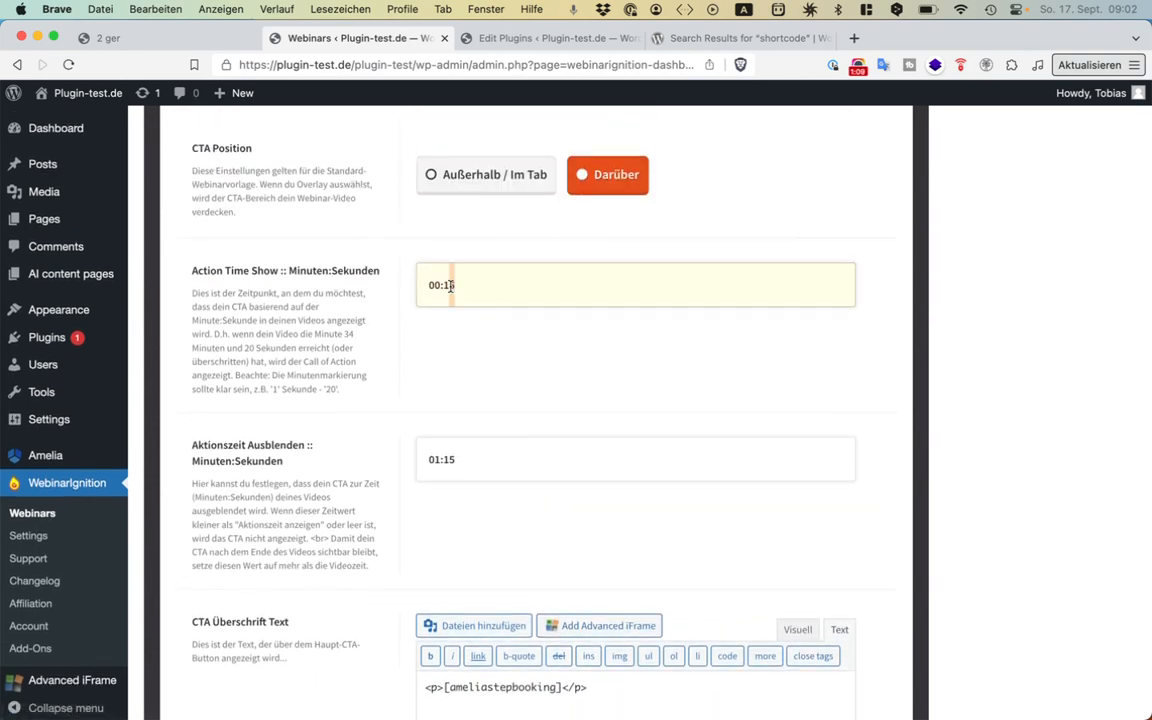
pyautogui.moveTo(465, 459); pyautogui.dragTo(414, 457)
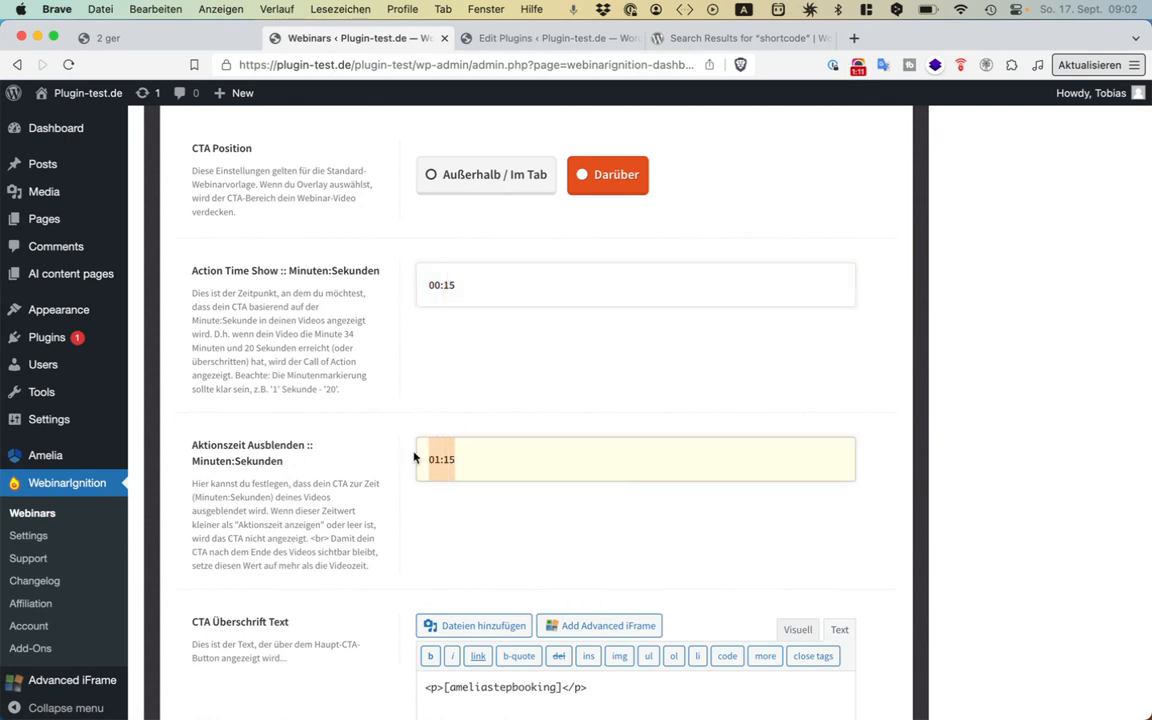
# - Inspect the shortcode in this CTA's headline text and switch its editor to the visual view
pyautogui.click(391, 483)
pyautogui.scroll(-3, 391, 483)
pyautogui.click(679, 393)
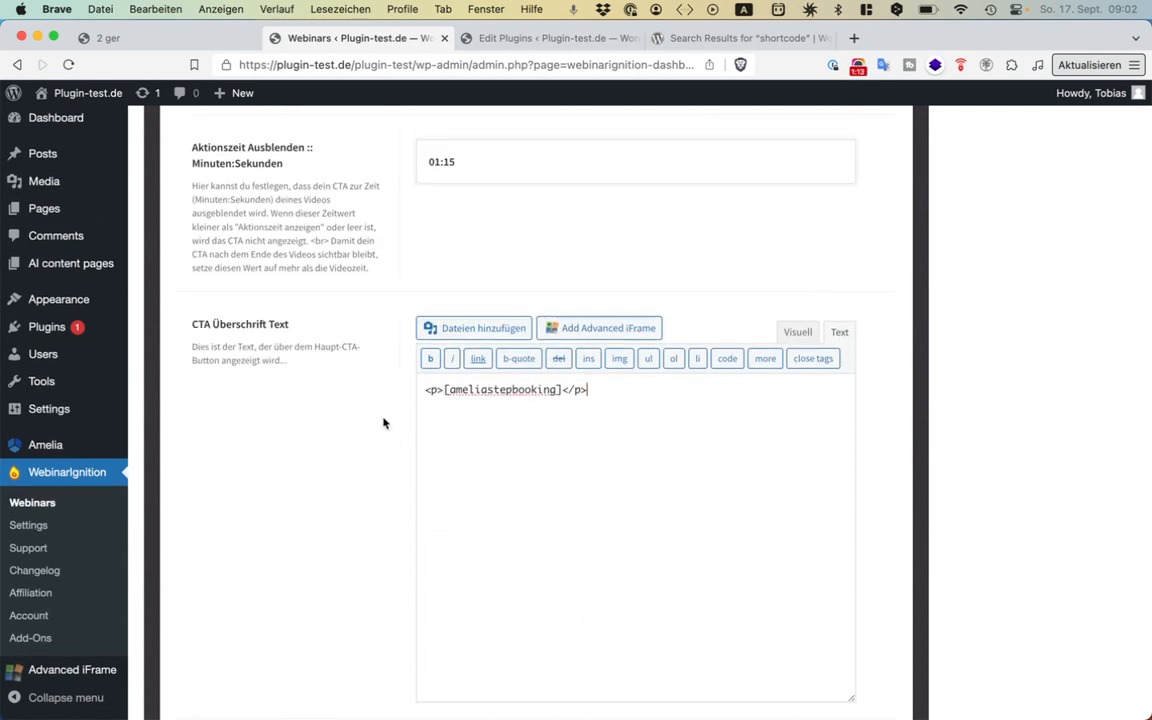
pyautogui.press('super+a')
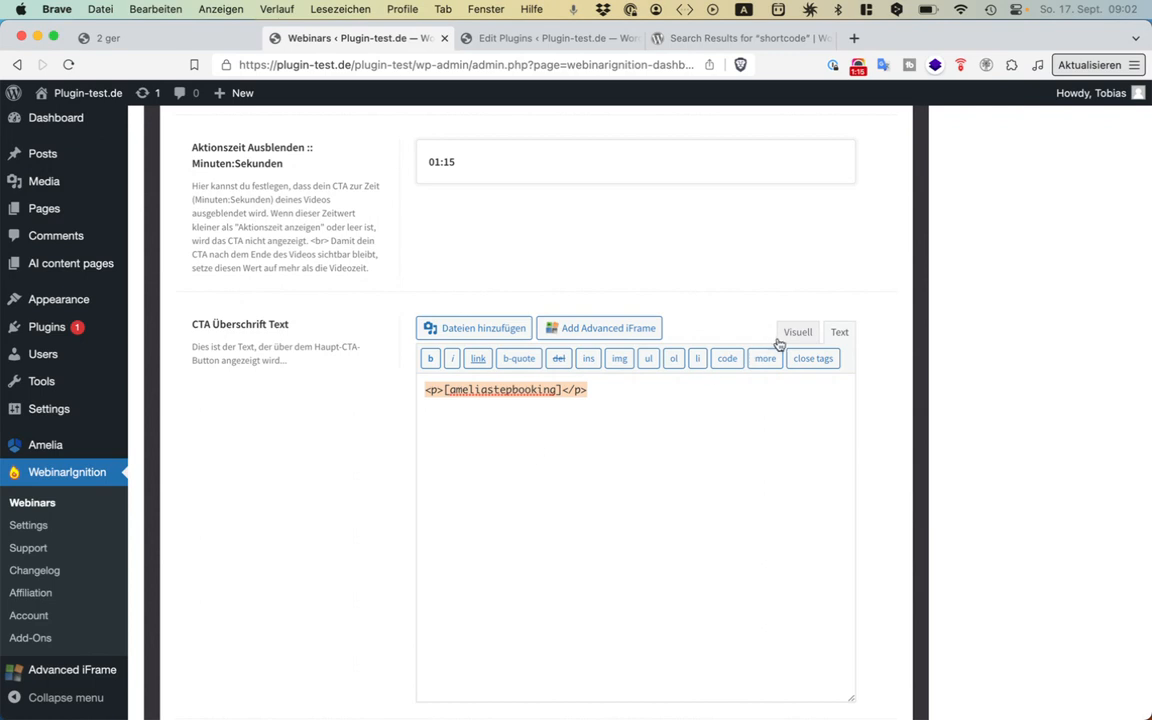
pyautogui.click(782, 338)
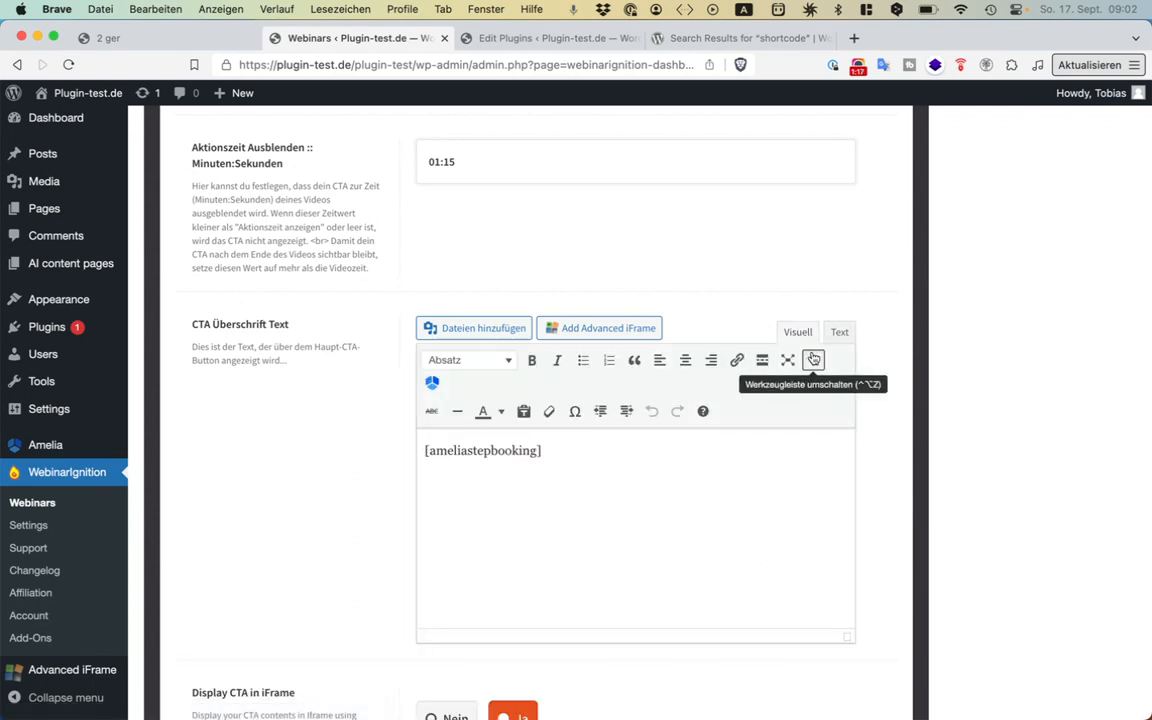
pyautogui.click(723, 437)
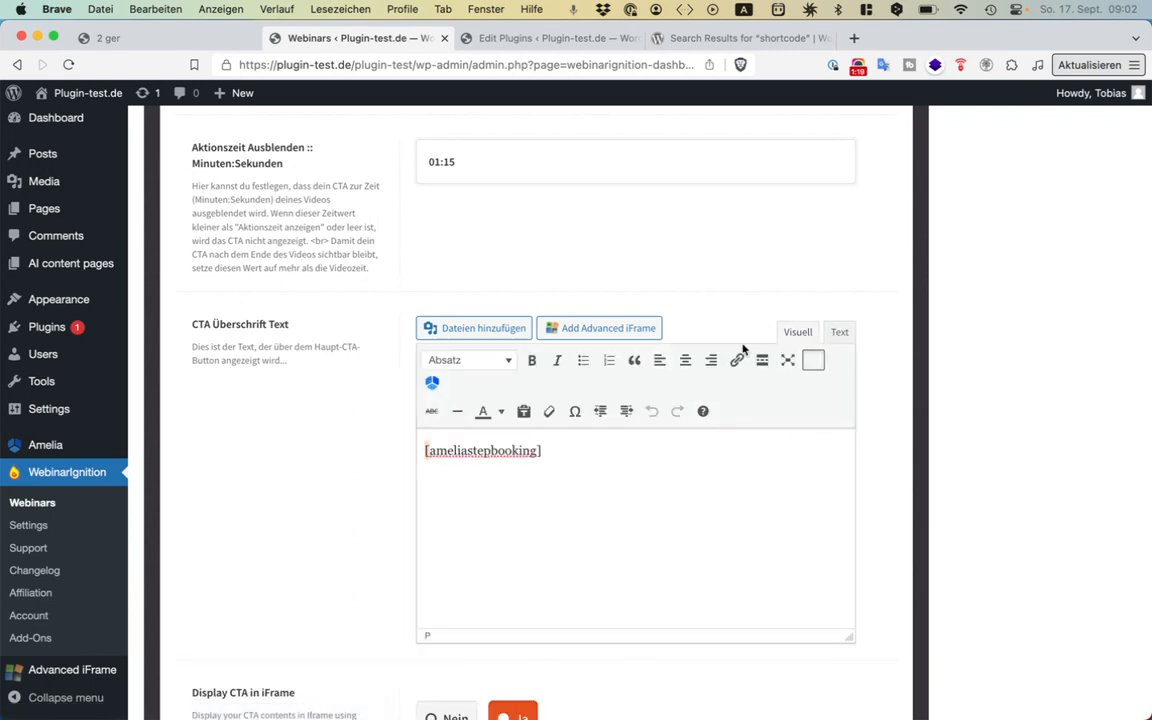
# - Examine the iframe display option, button/tab name and maximum section width of this additional CTA
pyautogui.scroll(-5, 620, 504)
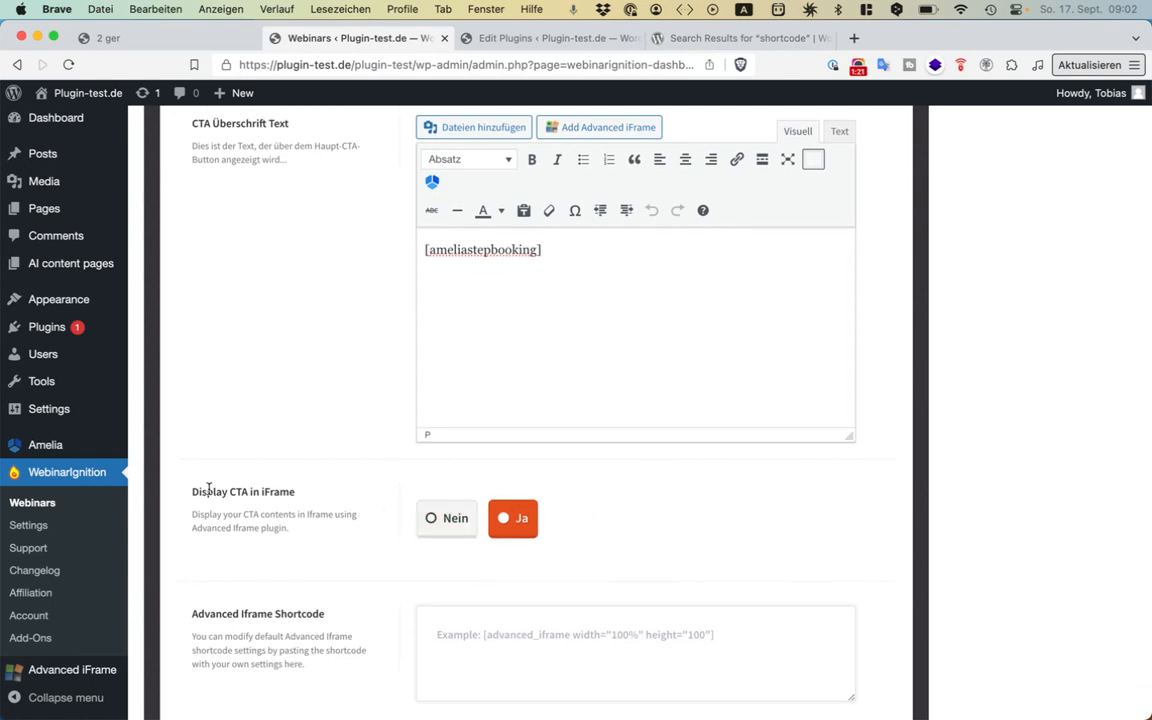
pyautogui.scroll(-5, 637, 537)
pyautogui.click(621, 511)
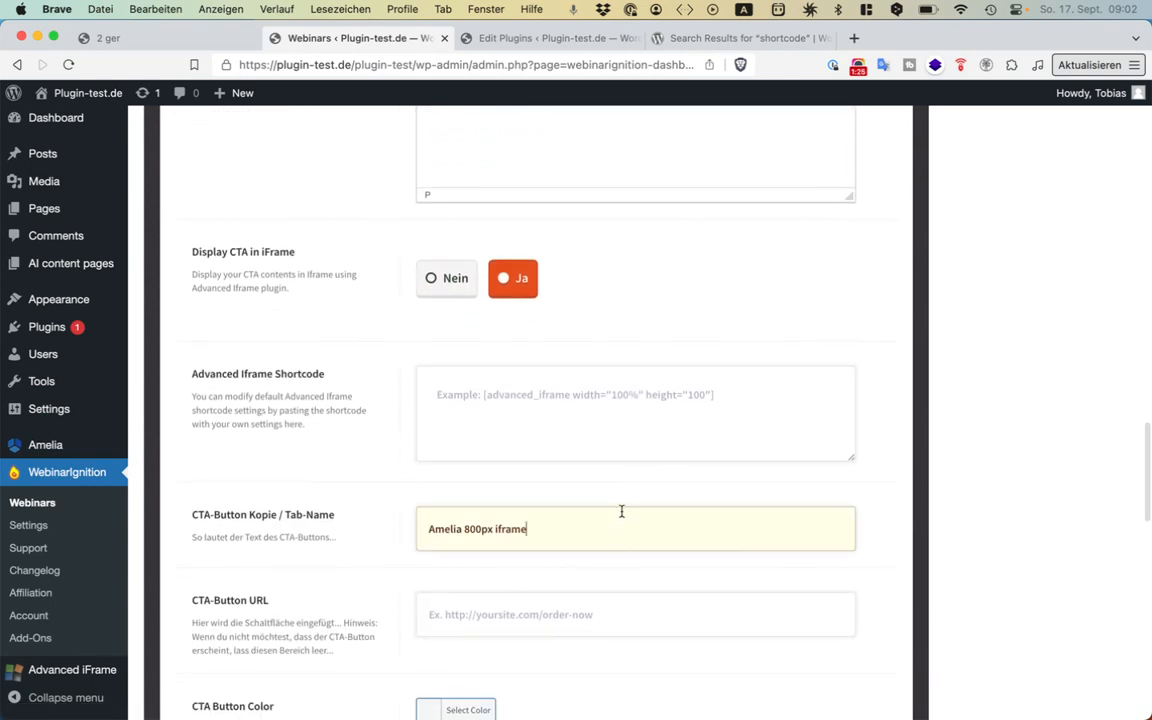
pyautogui.scroll(-5, 620, 509)
pyautogui.click(507, 597)
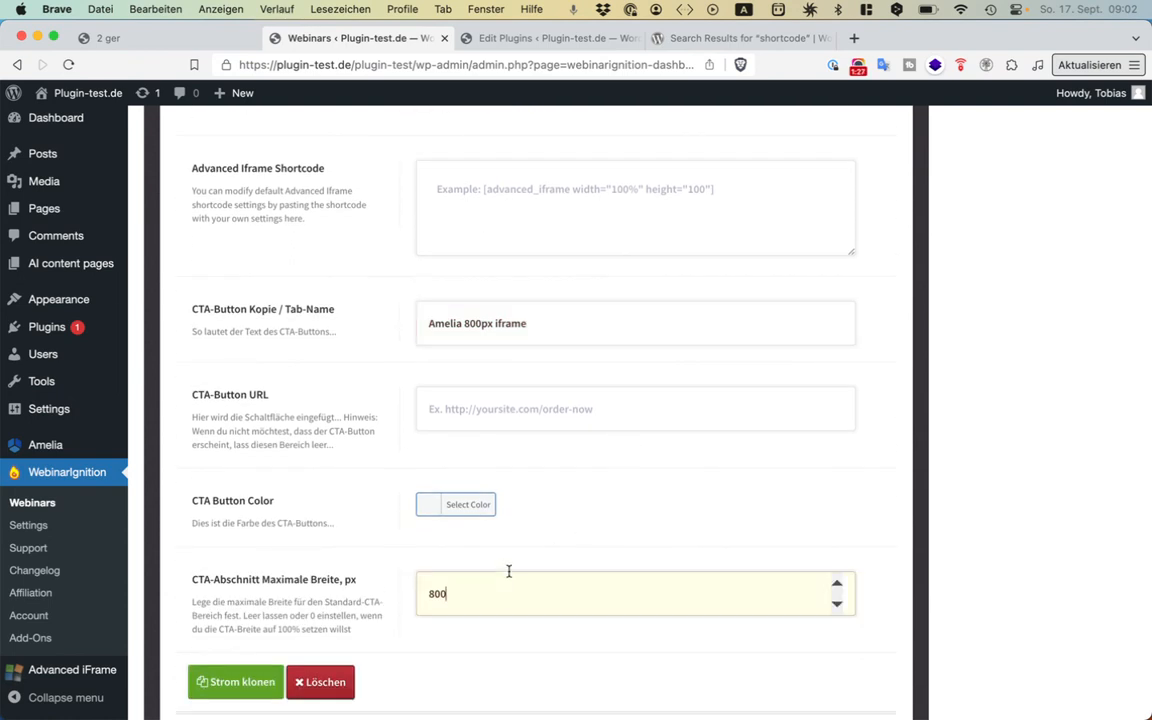
pyautogui.doubleClick(502, 589)
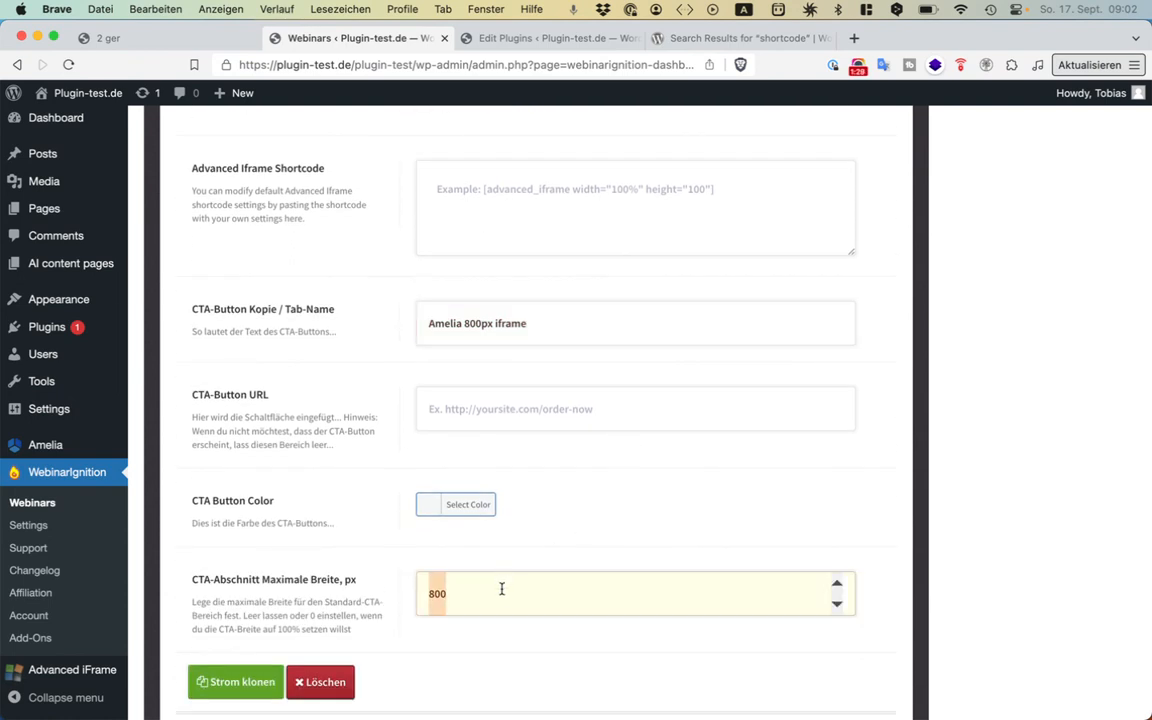
pyautogui.click(532, 548)
# - Return to the webinar preview, play the video from about 0:40 with the booking calendar CTA, and pause it
pyautogui.scroll(2, 532, 548)
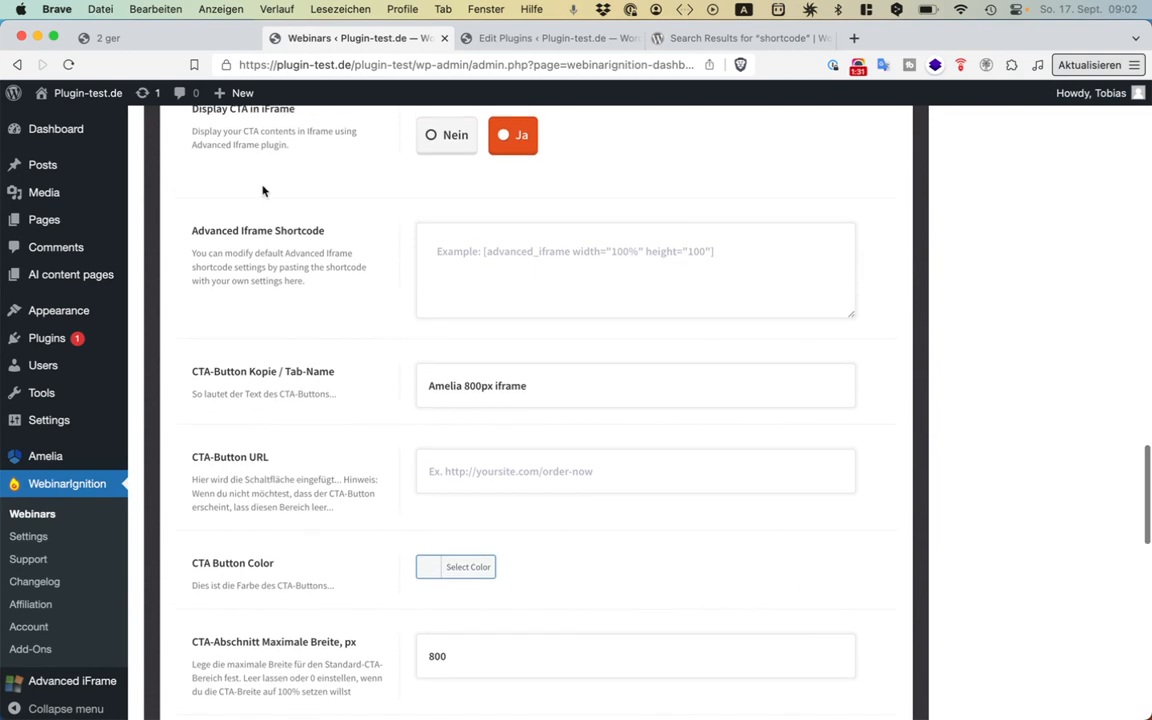
pyautogui.click(188, 40)
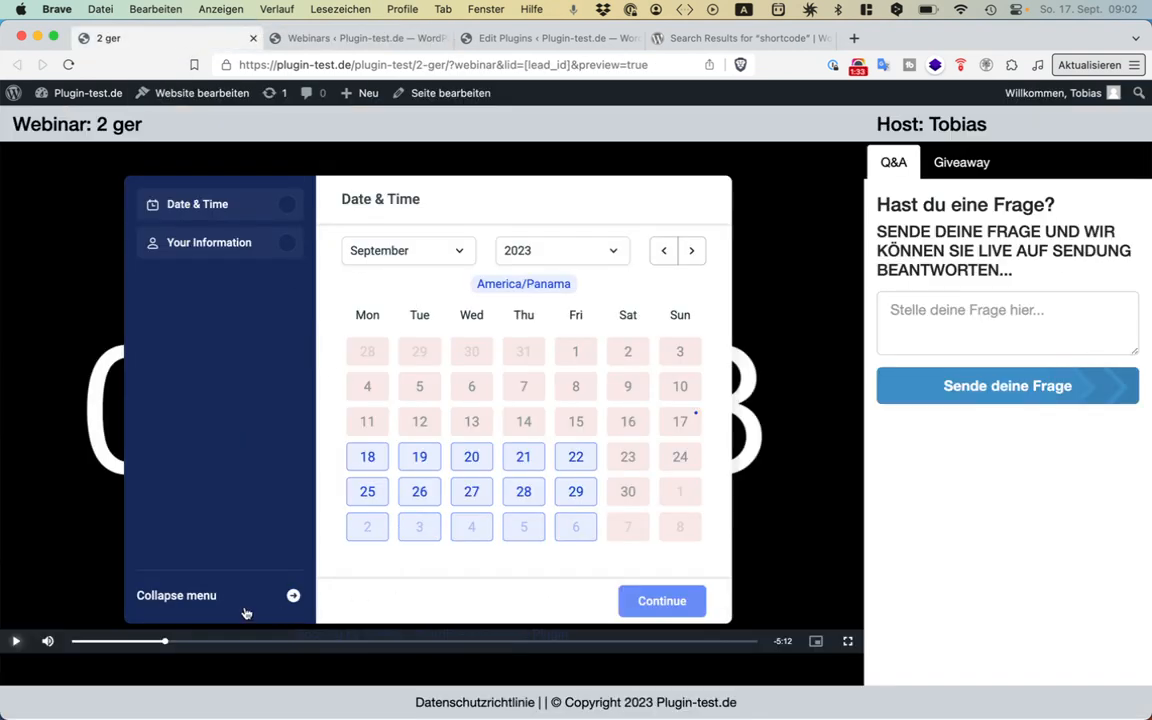
pyautogui.click(146, 645)
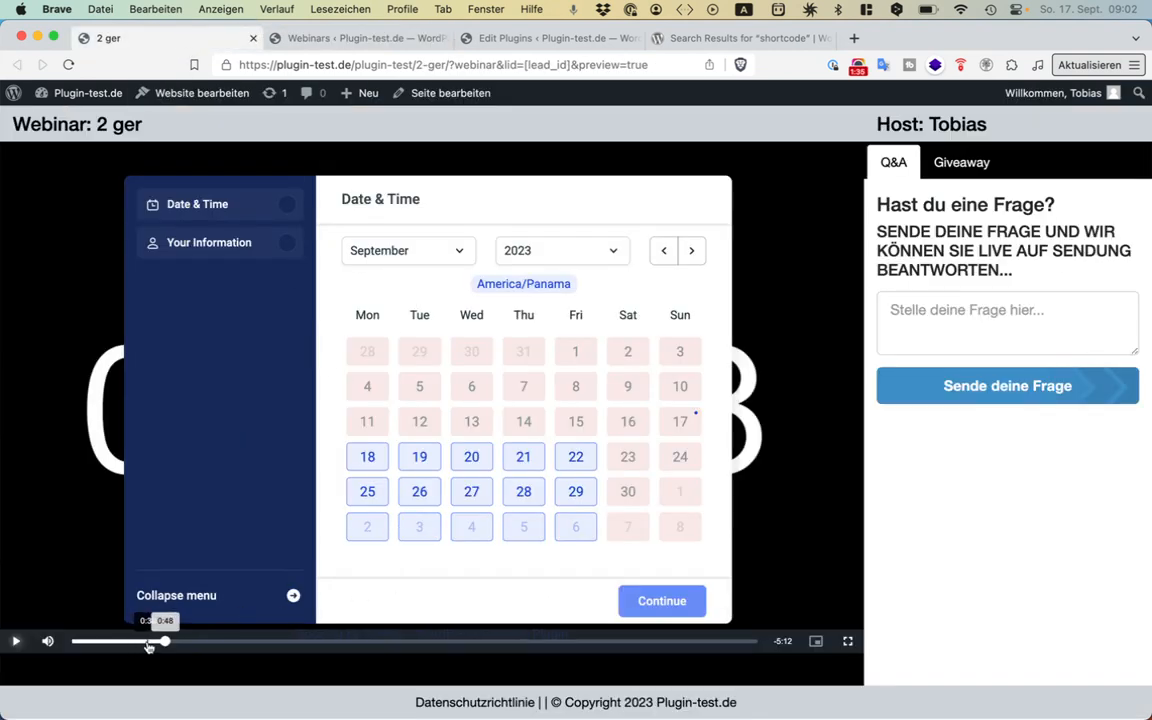
pyautogui.click(16, 641)
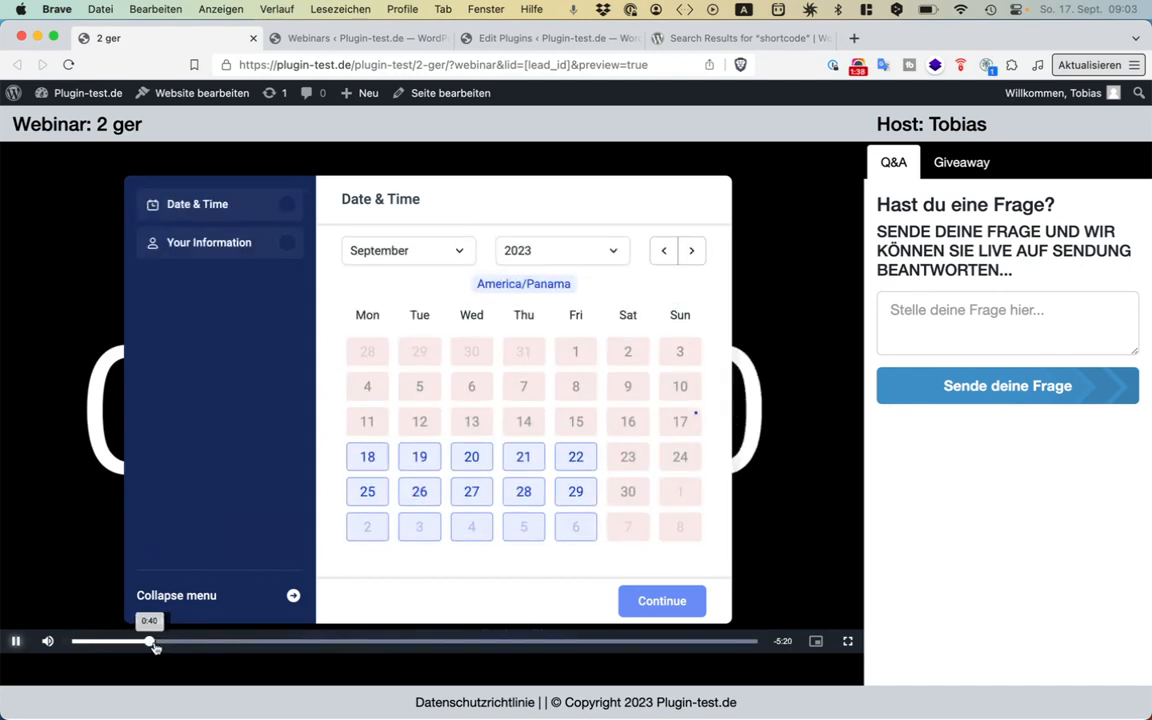
pyautogui.click(14, 642)
# - Go back to the webinar settings and examine the "Display CTA in iFrame" option with its description
pyautogui.click(392, 42)
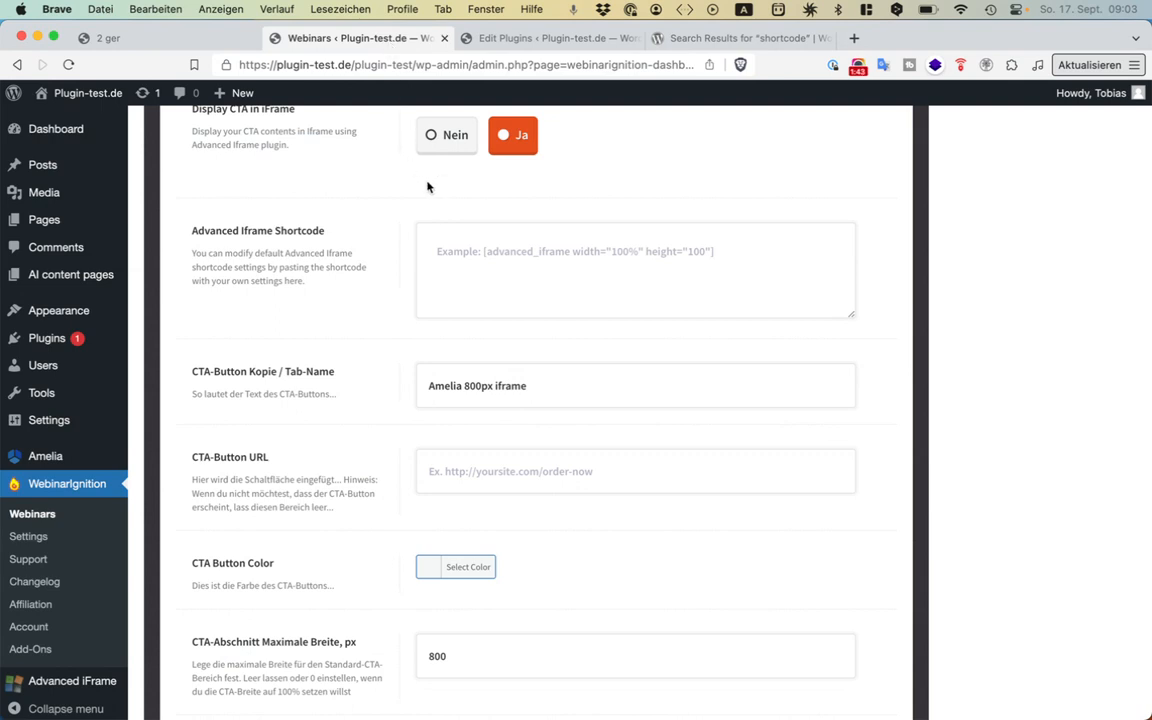
pyautogui.scroll(2, 428, 187)
pyautogui.moveTo(188, 194); pyautogui.dragTo(252, 200)
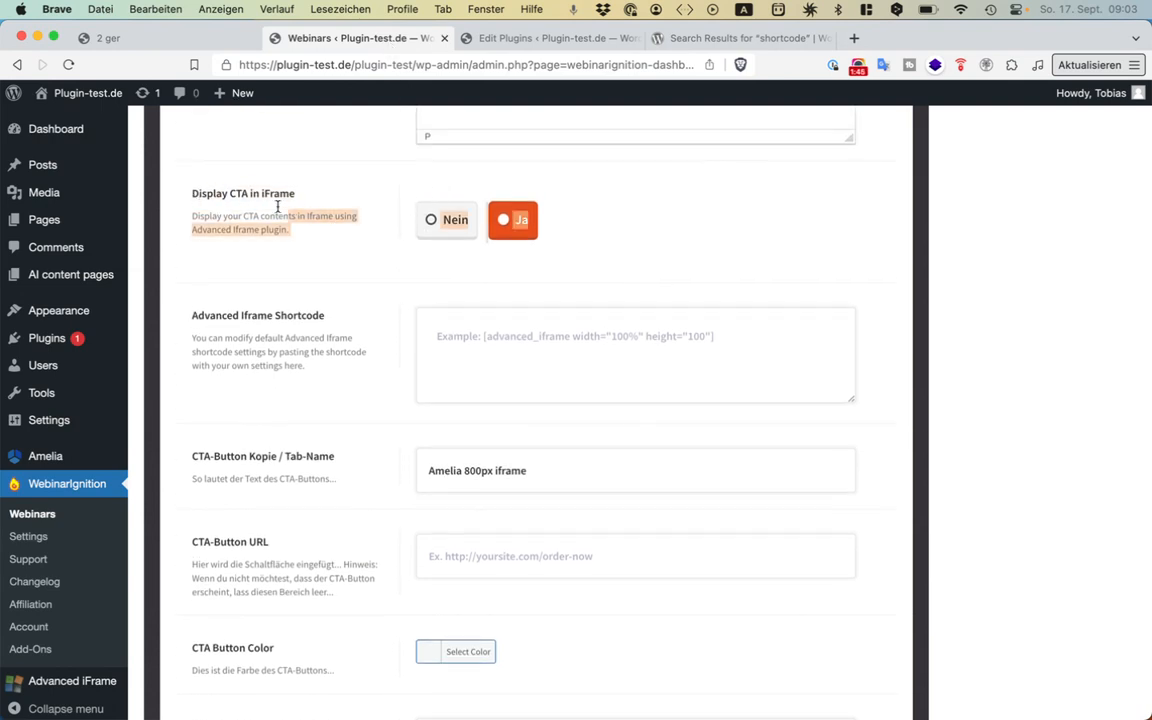
pyautogui.click(228, 219)
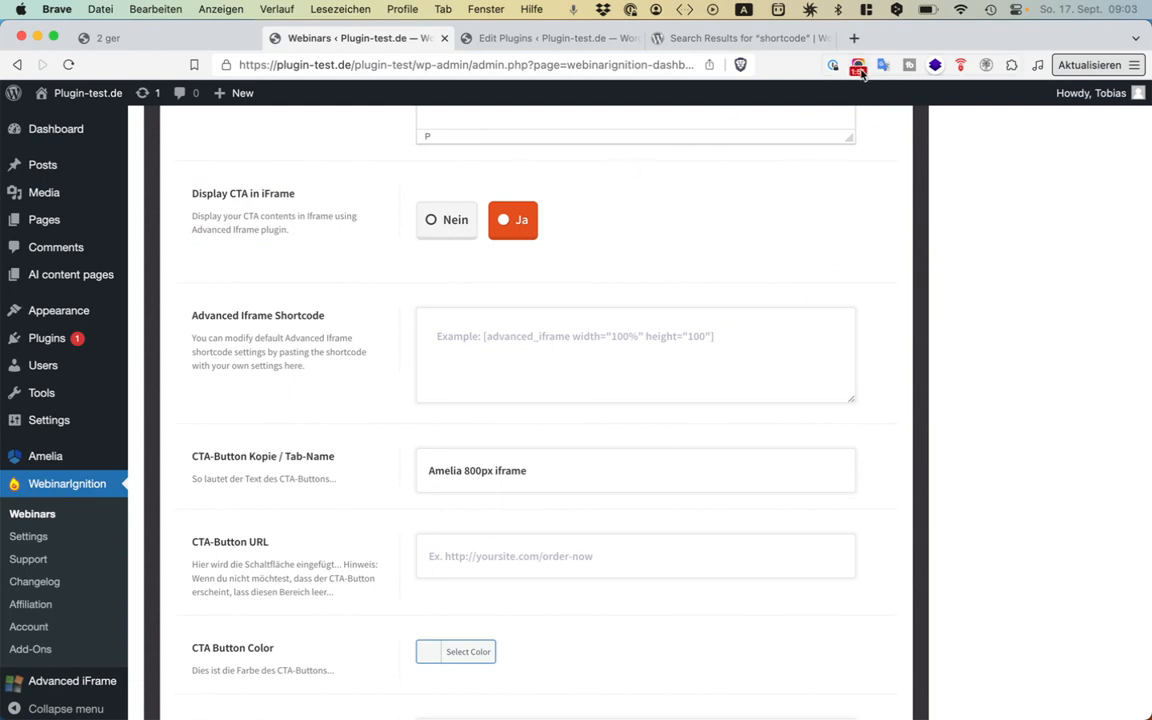
pyautogui.moveTo(193, 193); pyautogui.dragTo(296, 237)
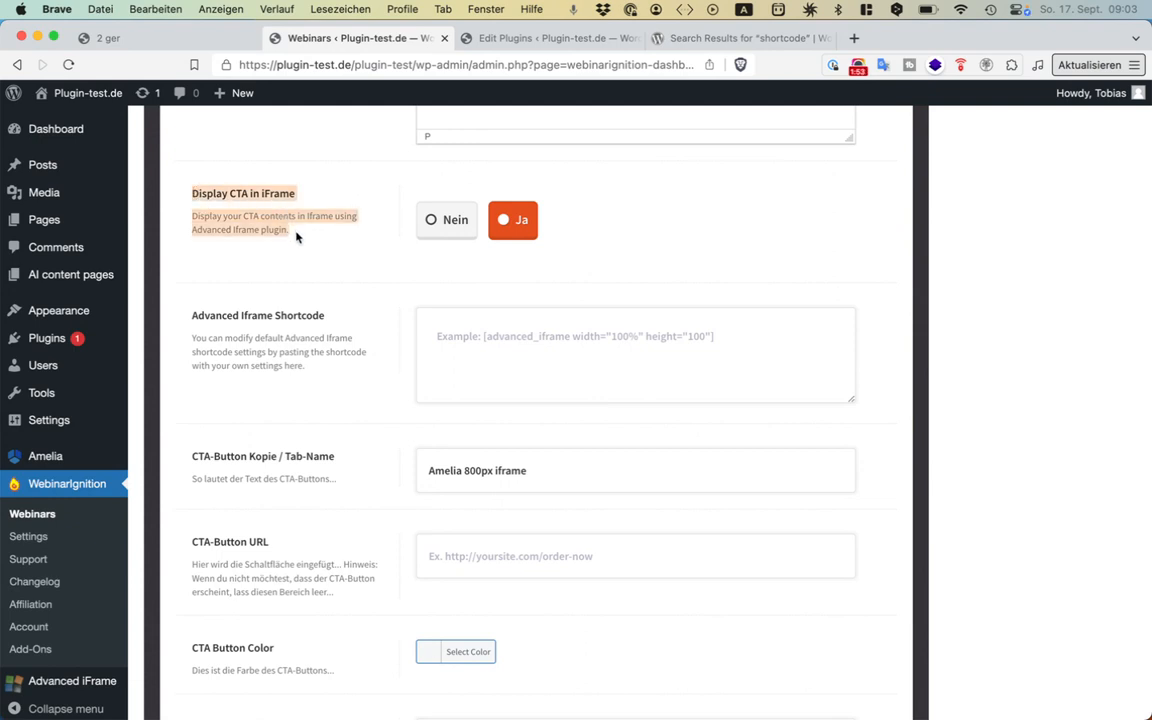
pyautogui.click(377, 236)
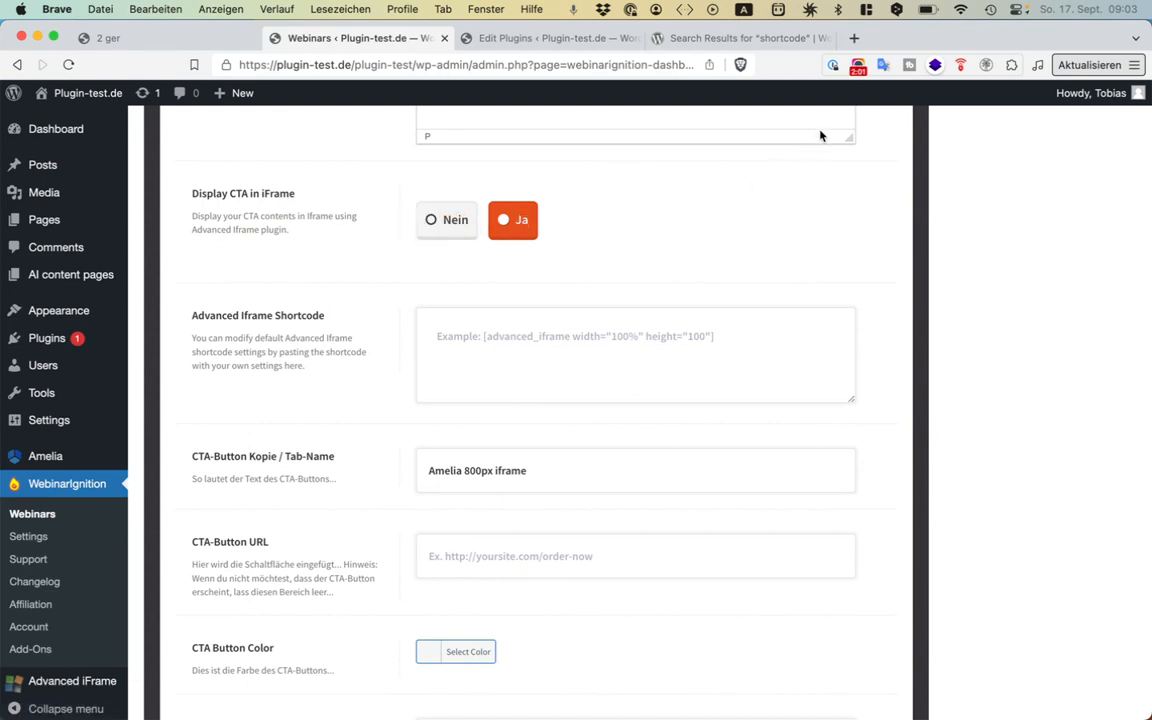
# - Read the plugin requirement notice beside the "Display CTA in iFrame" setting
pyautogui.click(858, 70)
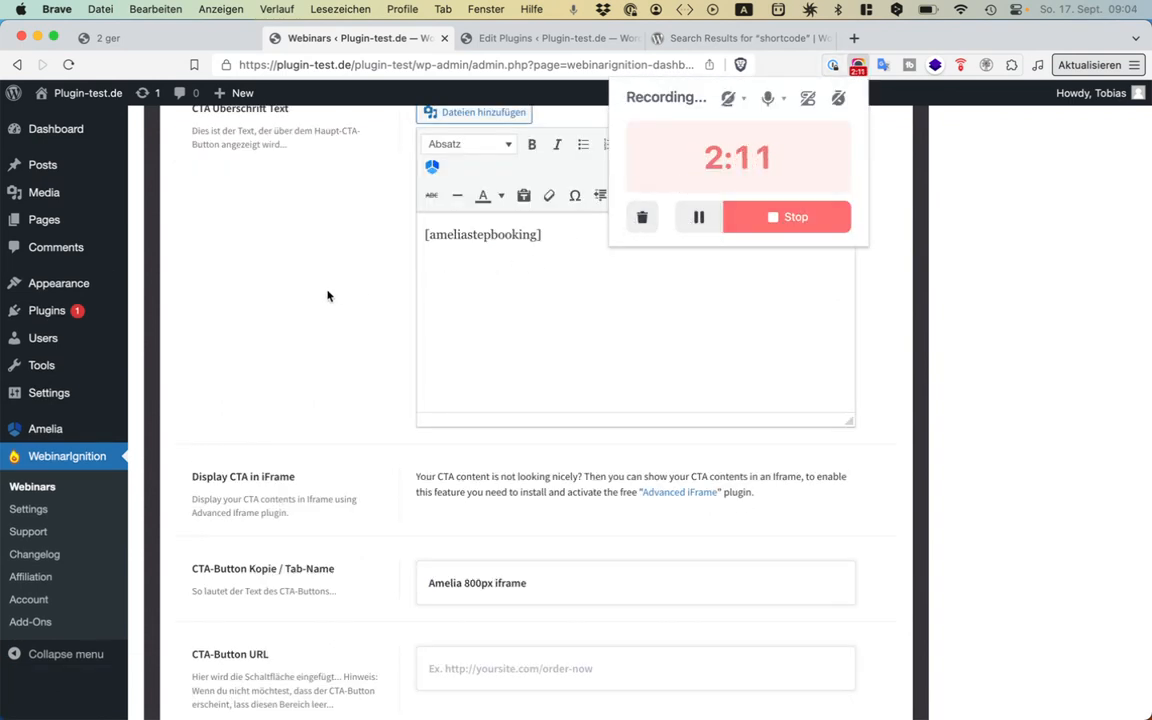
pyautogui.click(297, 267)
pyautogui.moveTo(316, 514); pyautogui.dragTo(312, 438)
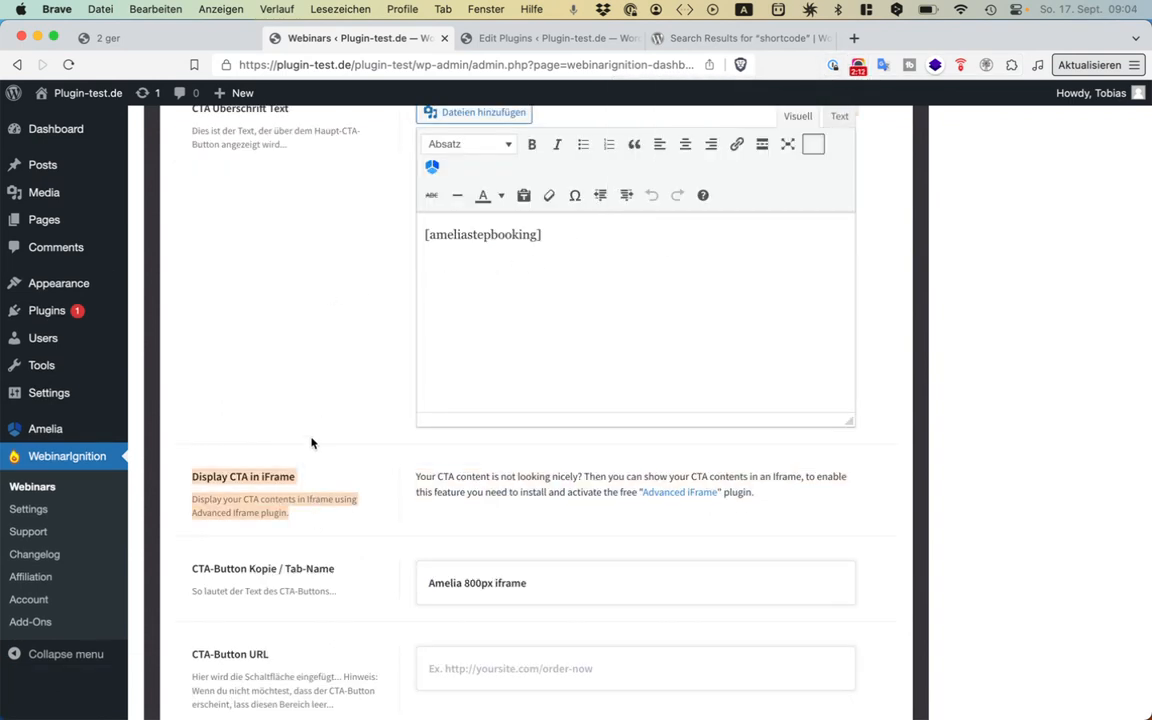
pyautogui.click(397, 467)
pyautogui.moveTo(757, 493); pyautogui.dragTo(418, 474)
pyautogui.click(418, 474)
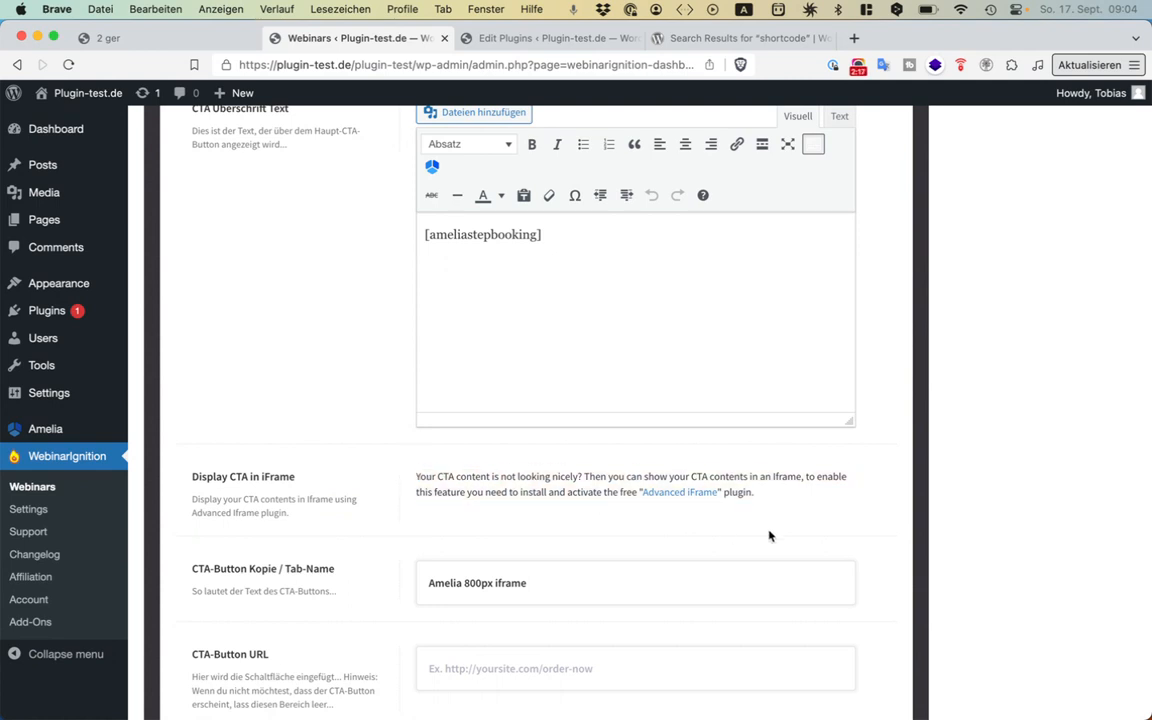
# - Open the Advanced iFrame plugin details from the notice's link and start installing the plugin
pyautogui.click(684, 493)
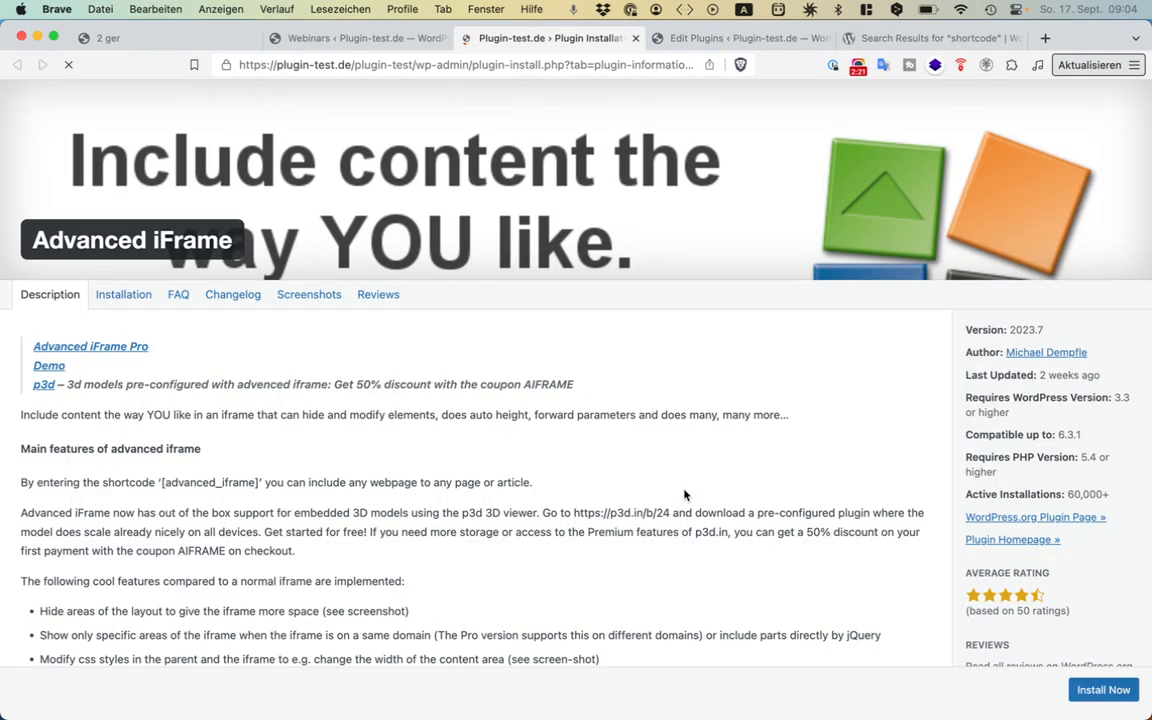
pyautogui.scroll(-1, 845, 528)
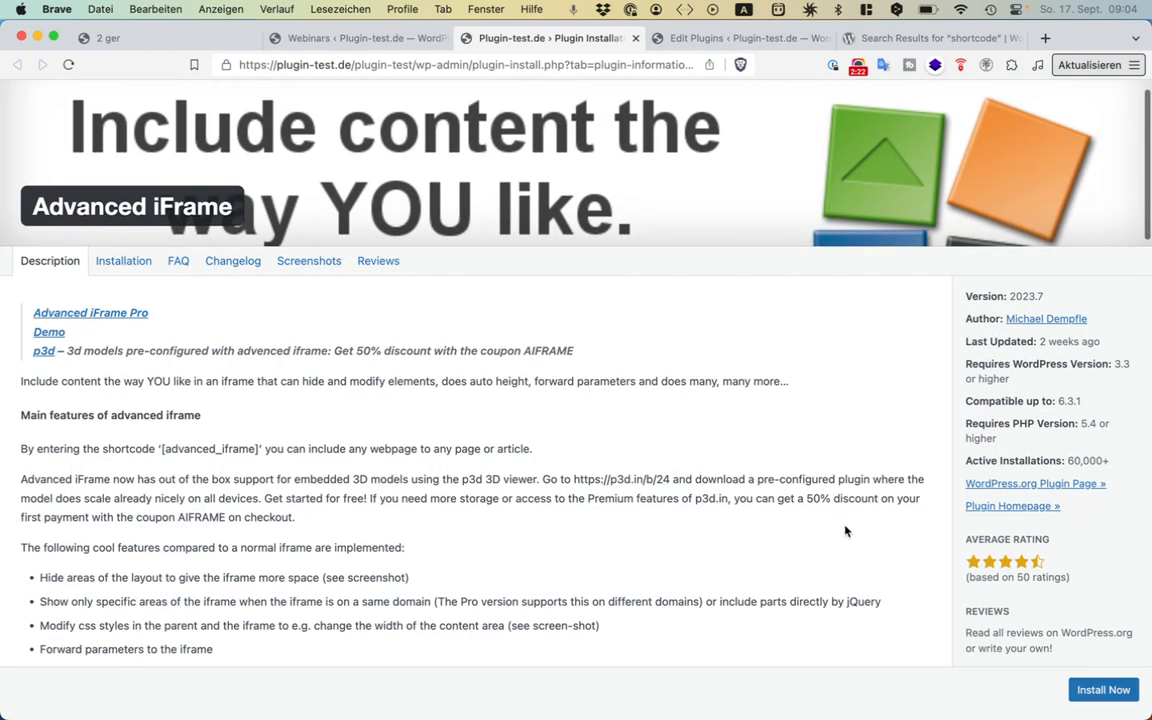
pyautogui.click(1087, 688)
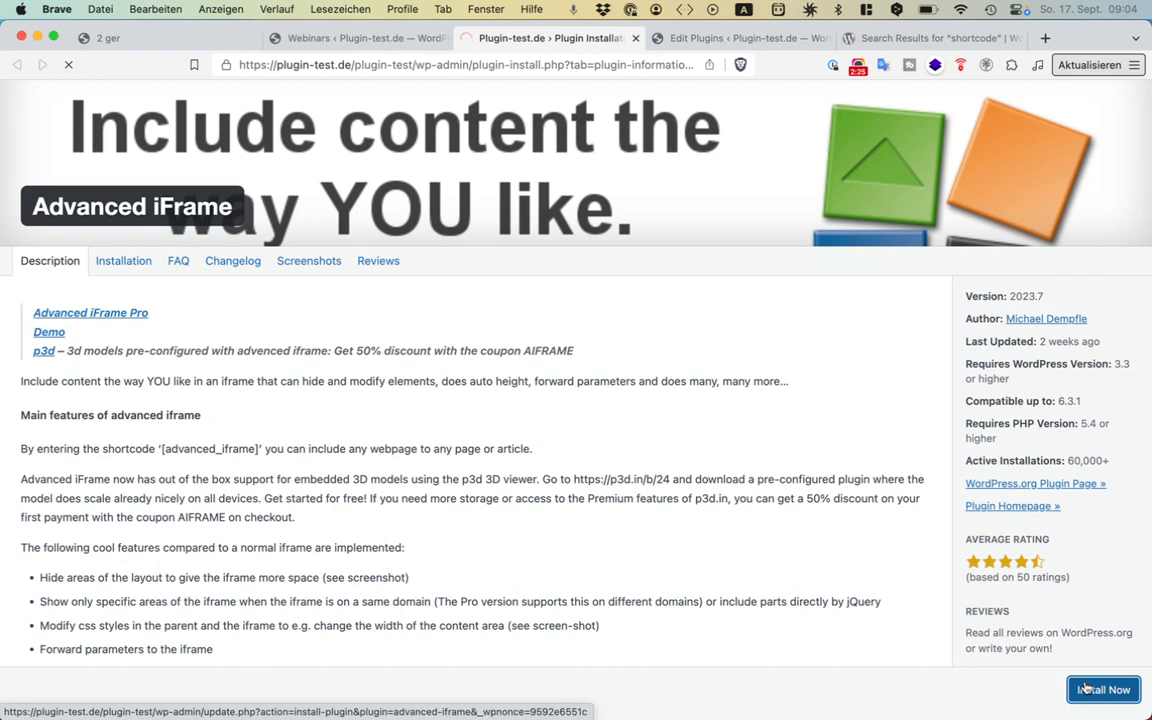
# - Finish installing the Advanced iFrame plugin and activate it
pyautogui.moveTo(1068, 460); pyautogui.dragTo(1108, 458)
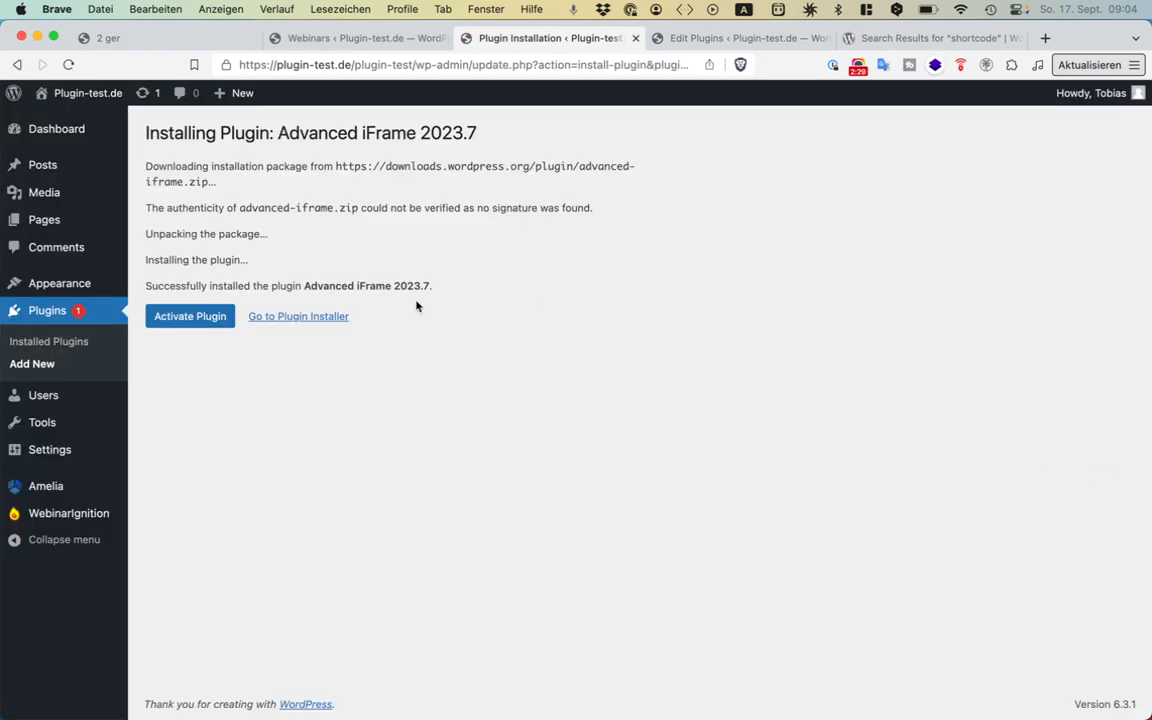
pyautogui.click(220, 320)
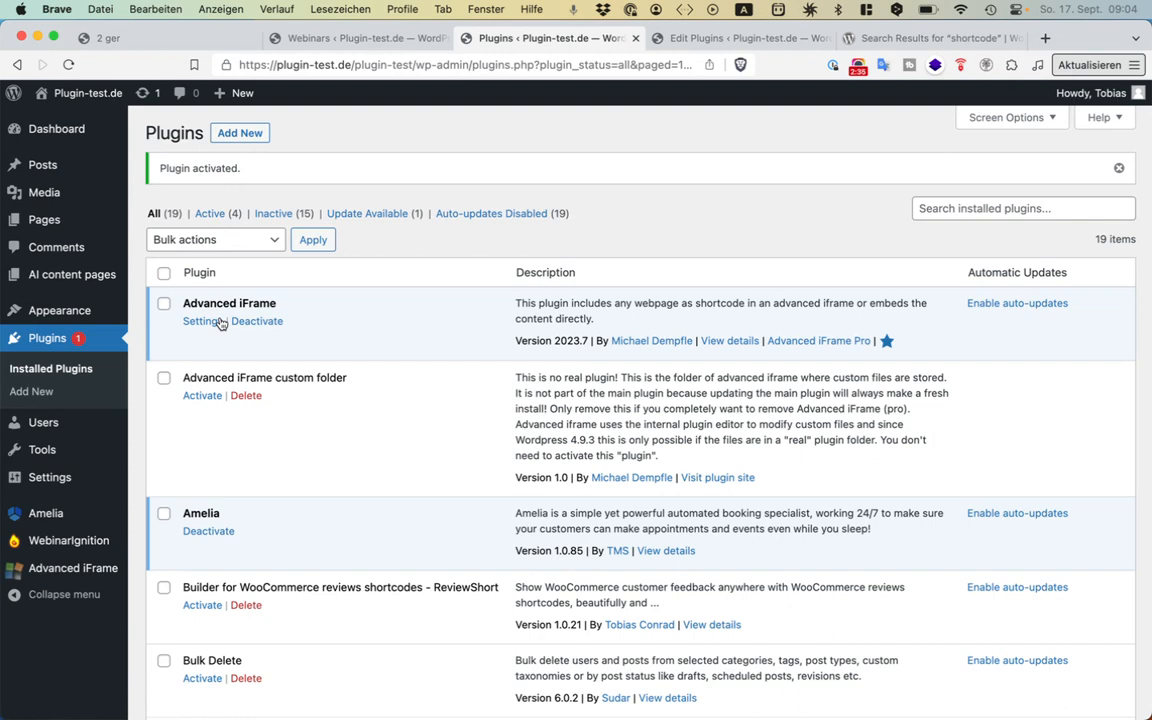
# - Reload the WebinarIgnition settings of the webinar and open the Auto-Webinar-Aktionen section under Auto-Webinar
pyautogui.click(337, 41)
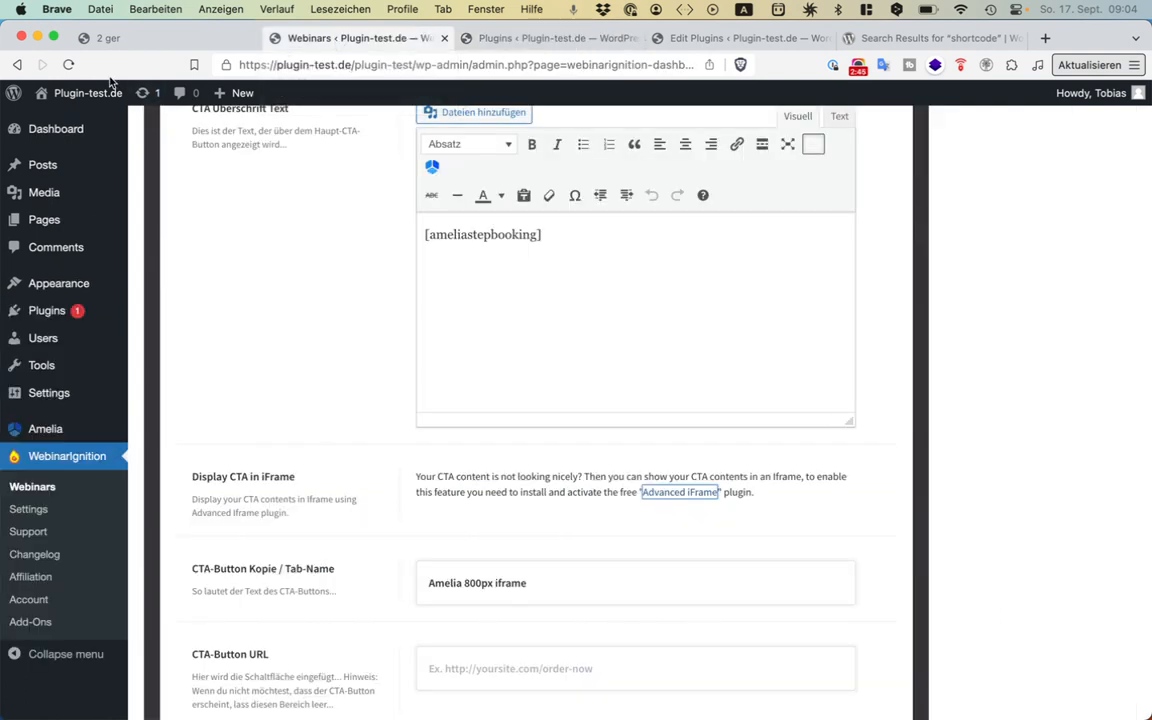
pyautogui.click(70, 65)
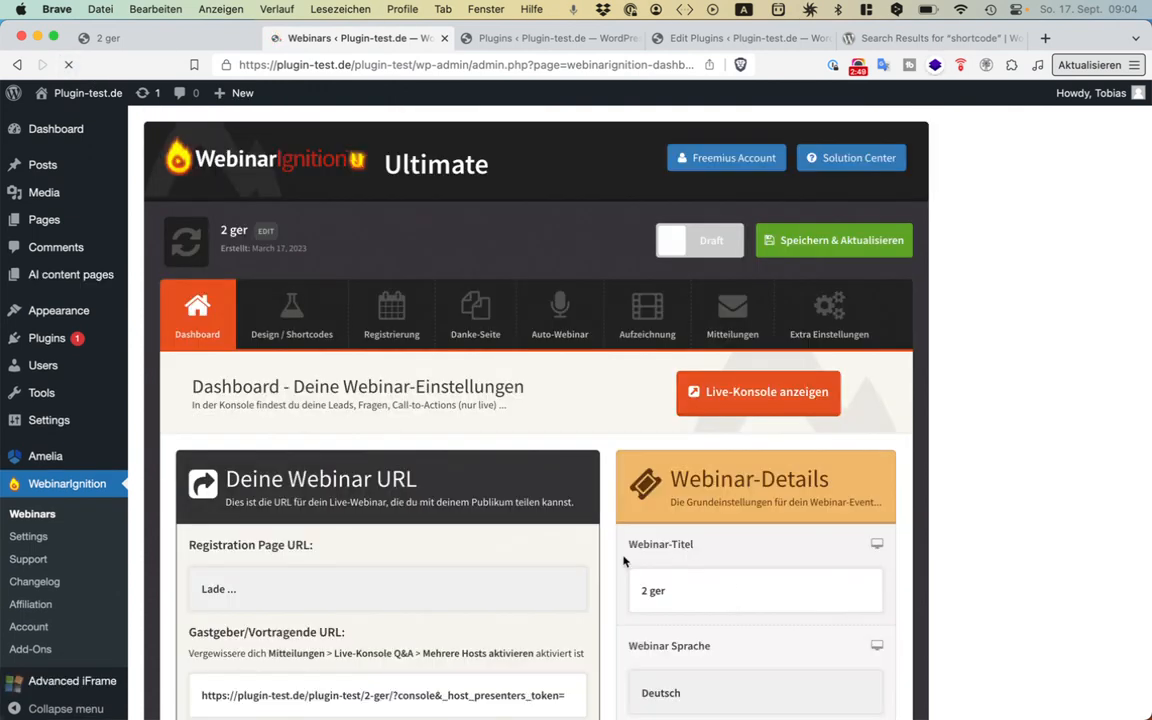
pyautogui.click(566, 344)
pyautogui.scroll(-5, 555, 370)
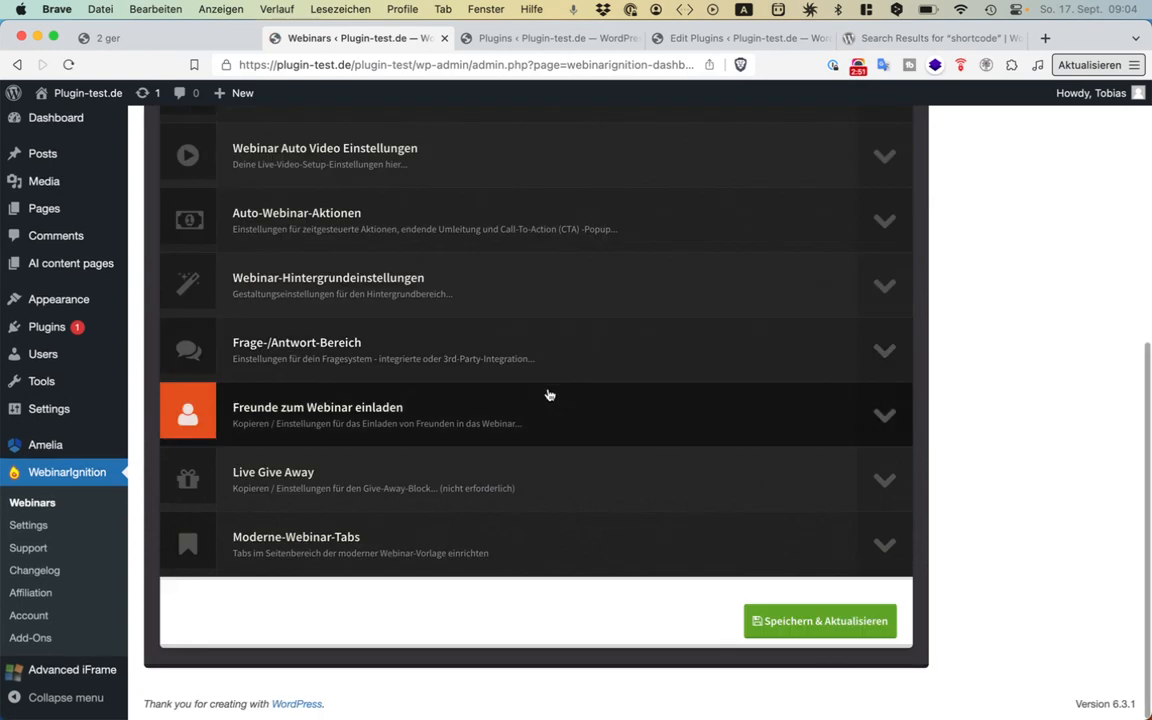
pyautogui.scroll(1, 507, 265)
pyautogui.click(505, 262)
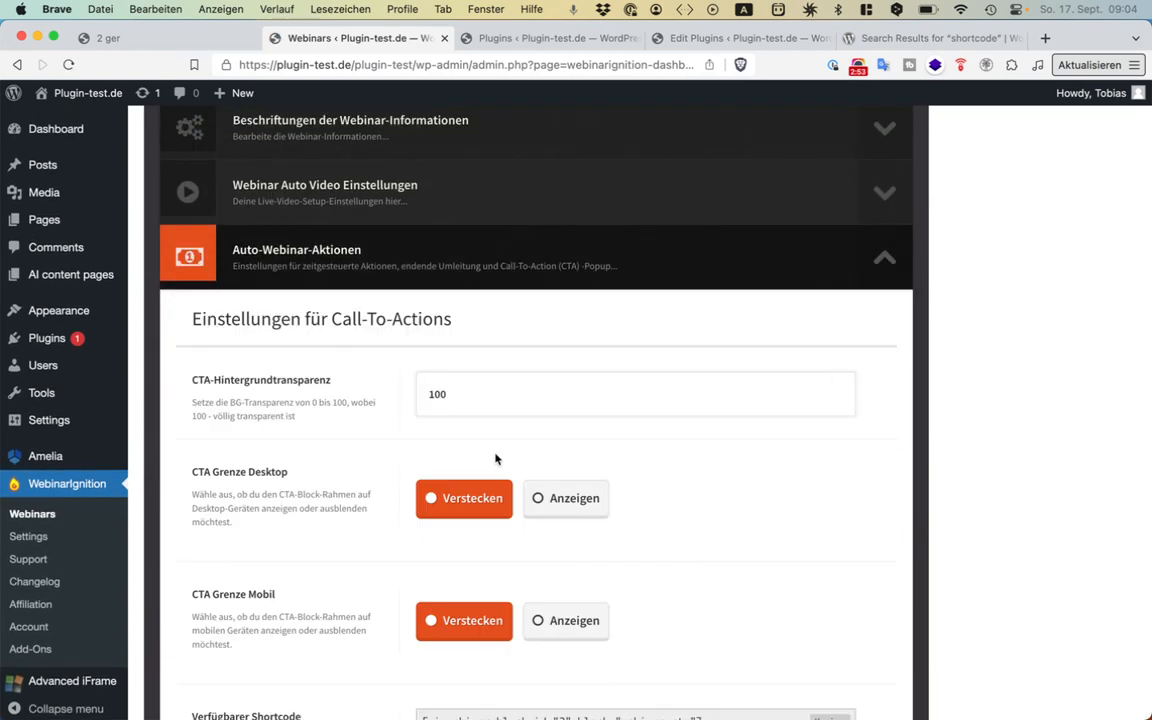
# - In the additional CTA settings 1 for the Amelia 800px iframe, set "Display CTA in iFrame" to Ja
pyautogui.scroll(-8, 496, 458)
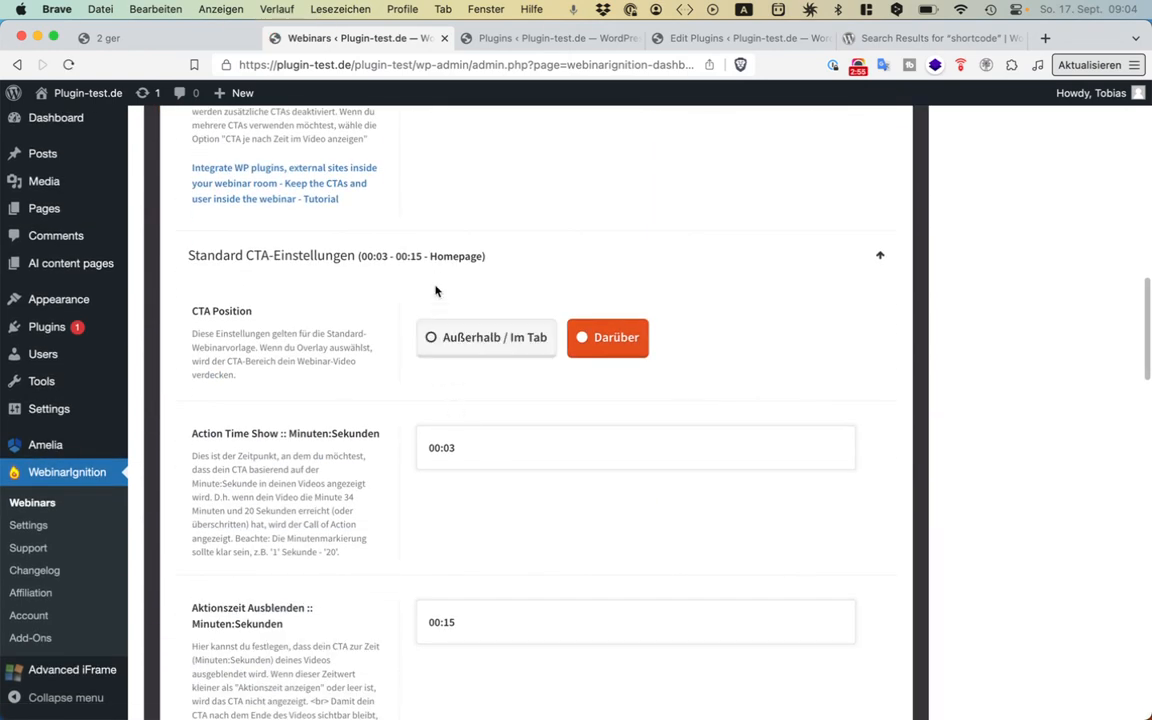
pyautogui.click(396, 250)
pyautogui.click(398, 285)
pyautogui.scroll(-8, 442, 312)
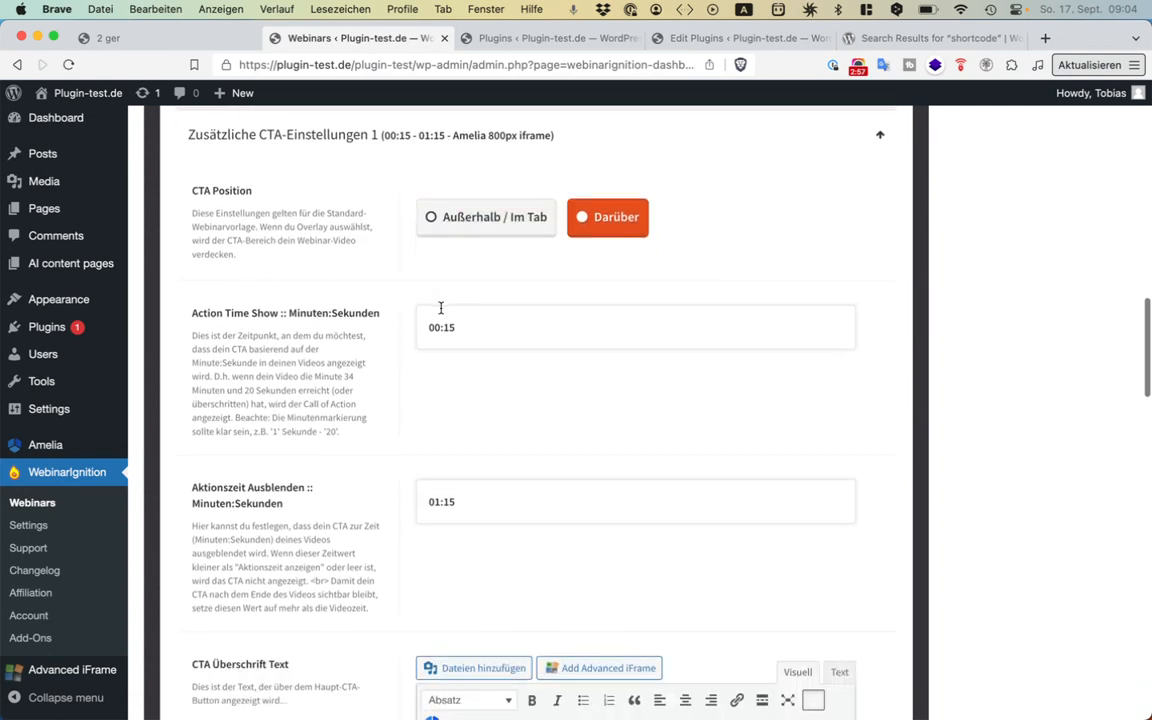
pyautogui.moveTo(554, 420); pyautogui.dragTo(211, 342)
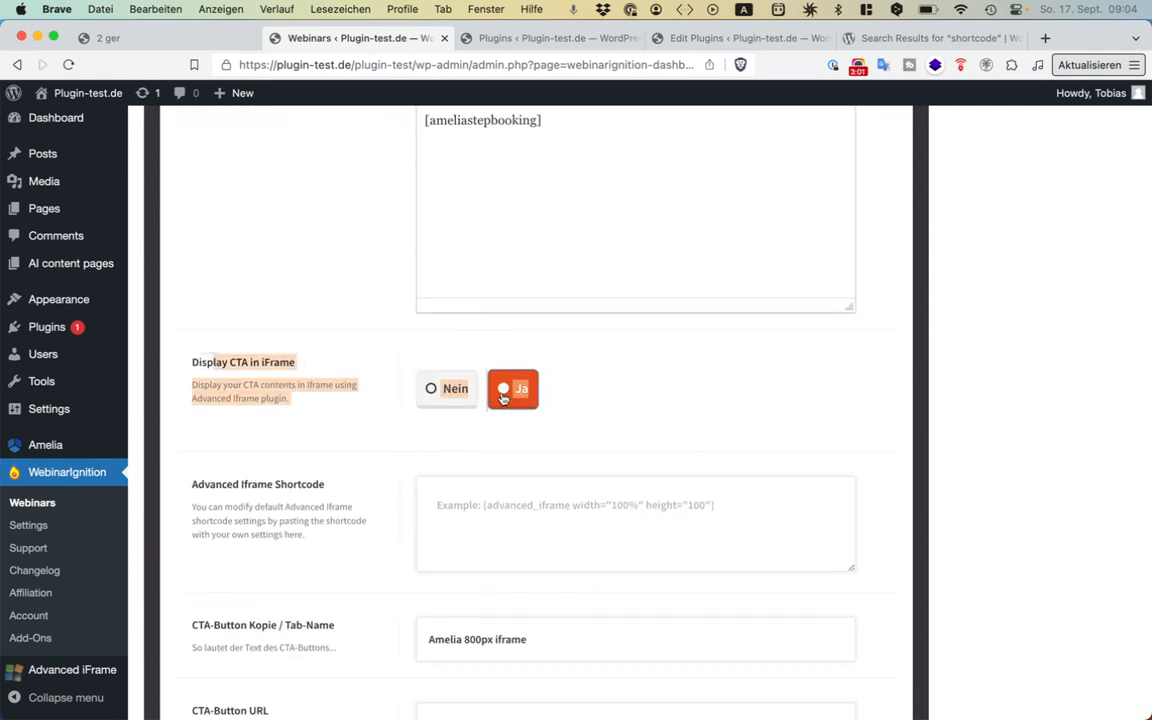
pyautogui.click(615, 421)
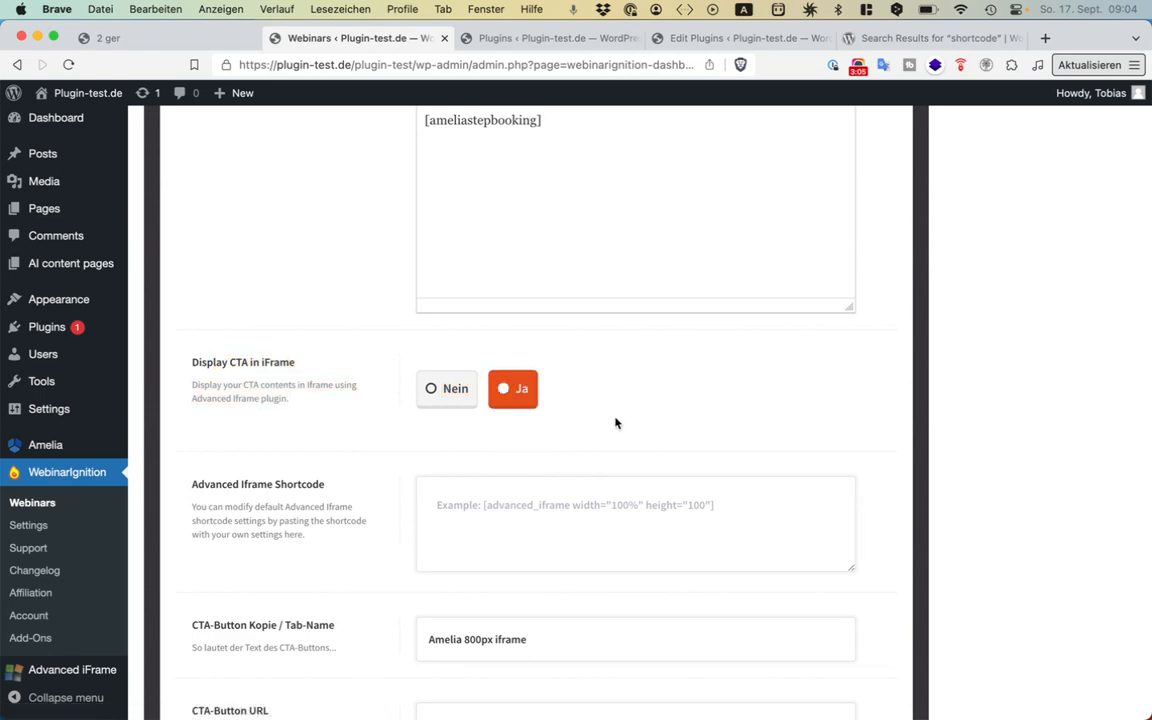
# - Save and update the webinar settings
pyautogui.scroll(20, 615, 422)
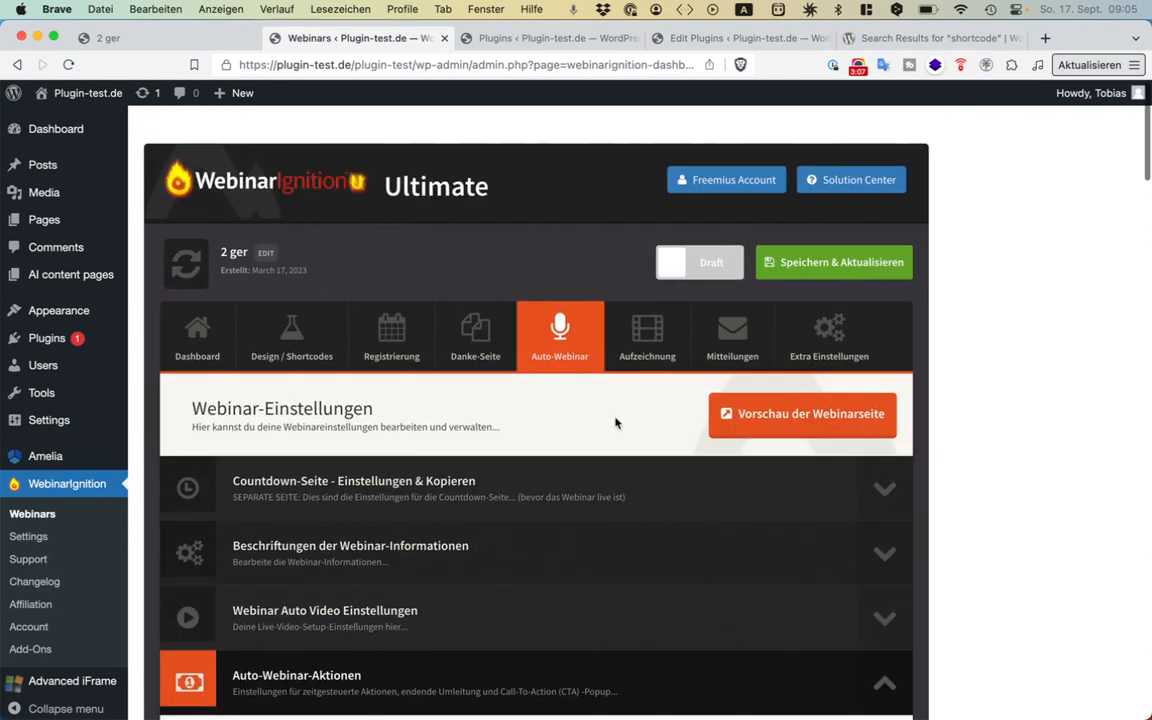
pyautogui.scroll(-1, 615, 422)
pyautogui.click(824, 254)
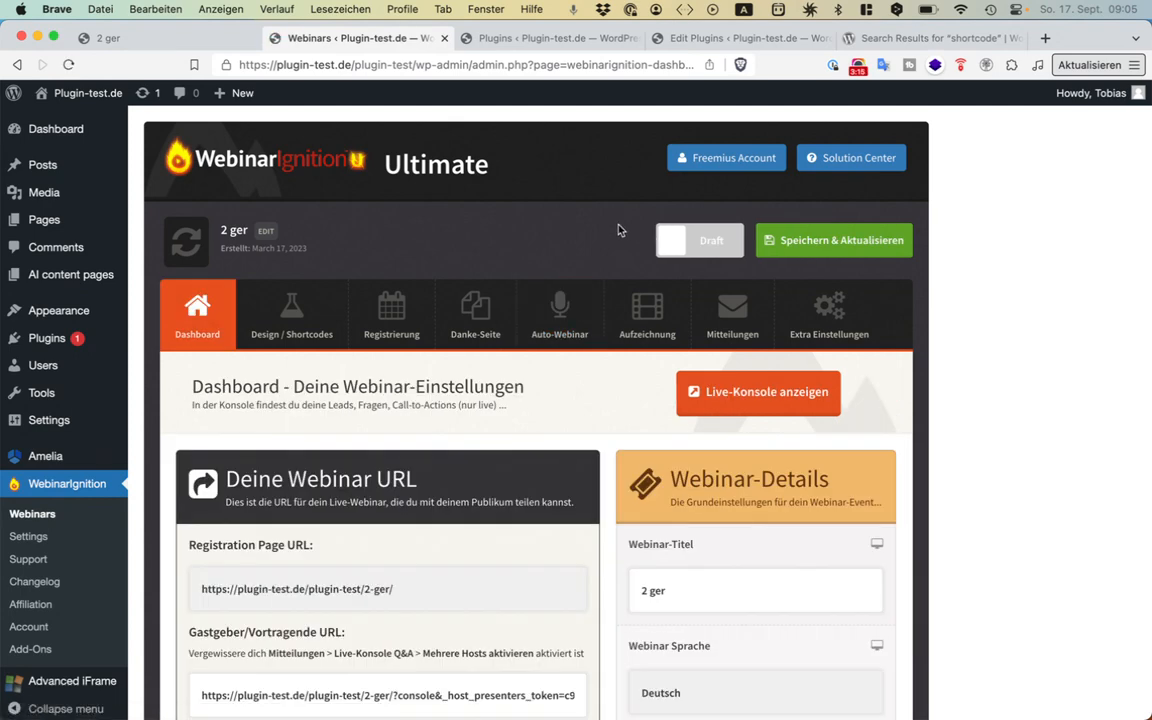
# - Close the installed plugins page and examine the iframe_content_styles background setting in WebinarIgnition's wi-general-functions.php
pyautogui.click(529, 46)
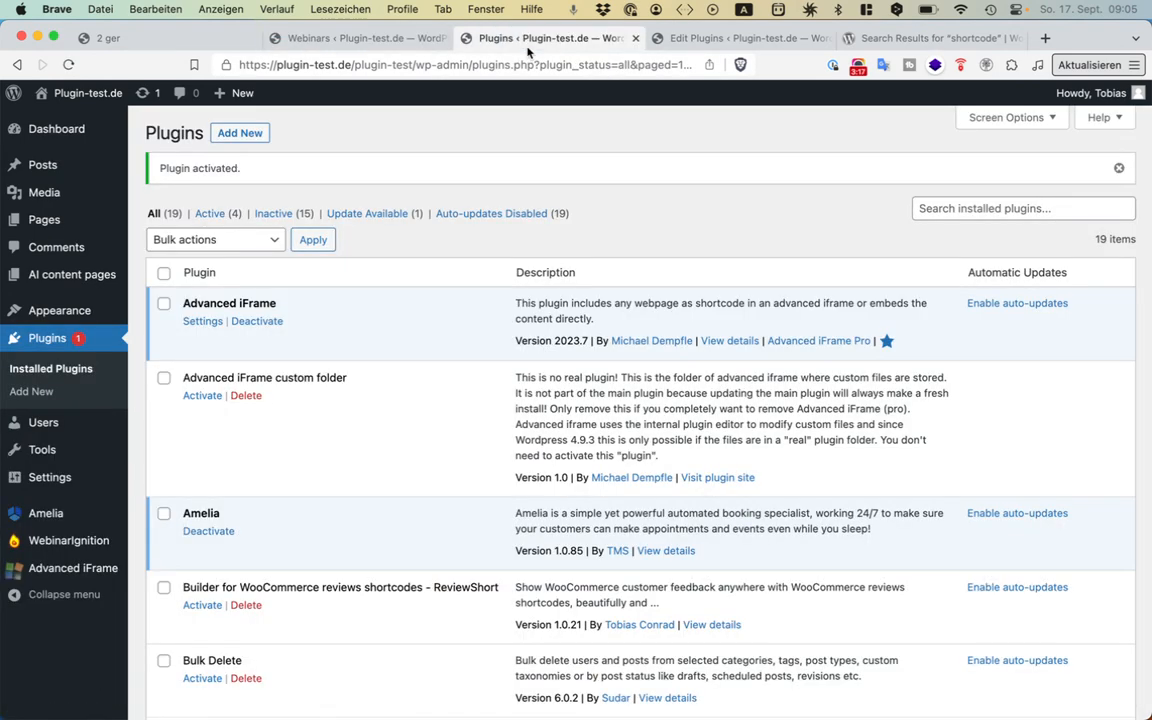
pyautogui.press('super+w')
pyautogui.click(592, 45)
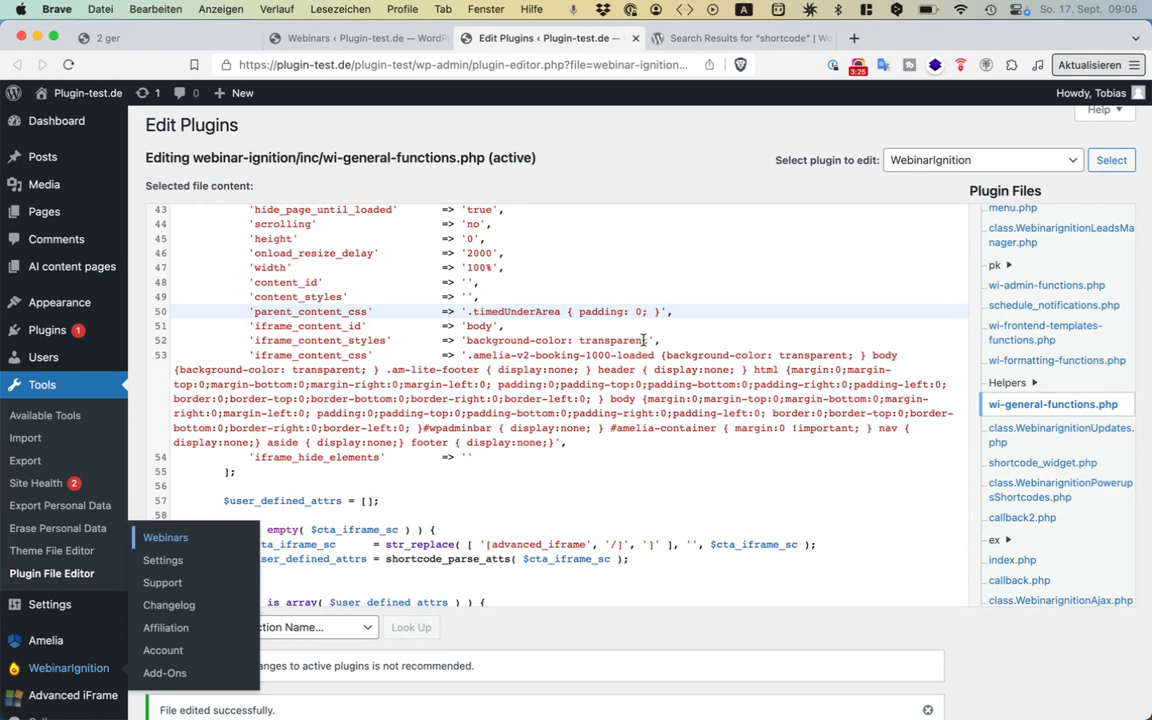
pyautogui.moveTo(648, 340); pyautogui.dragTo(462, 341)
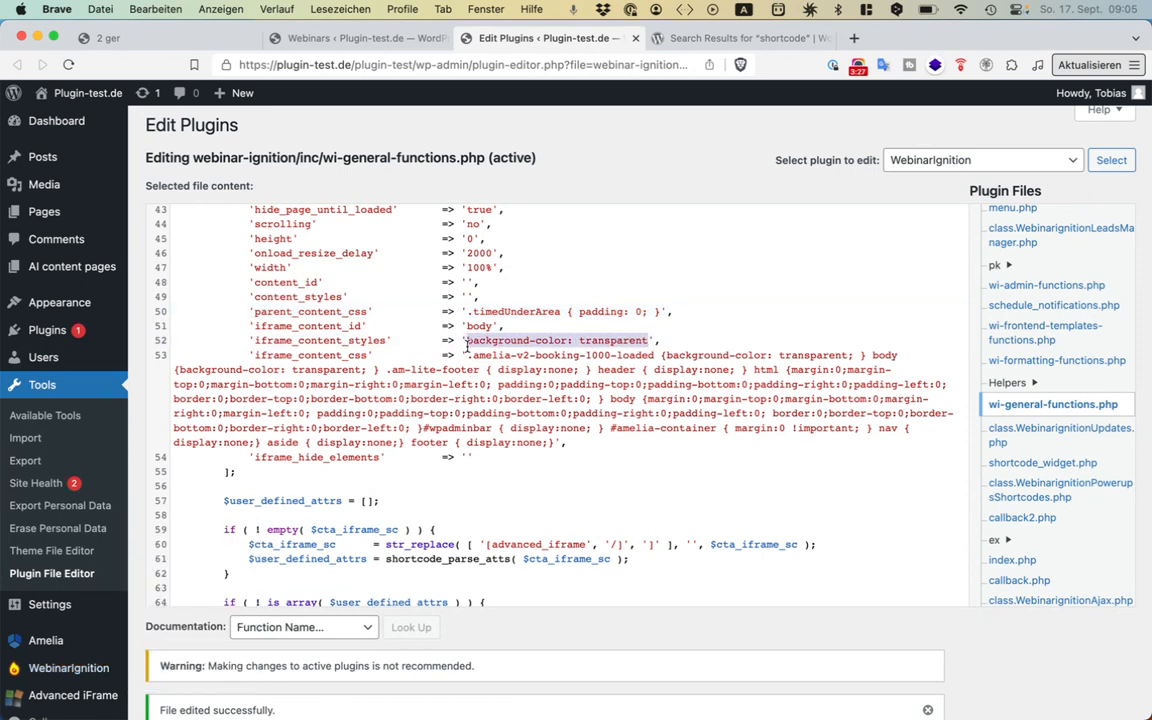
pyautogui.doubleClick(597, 341)
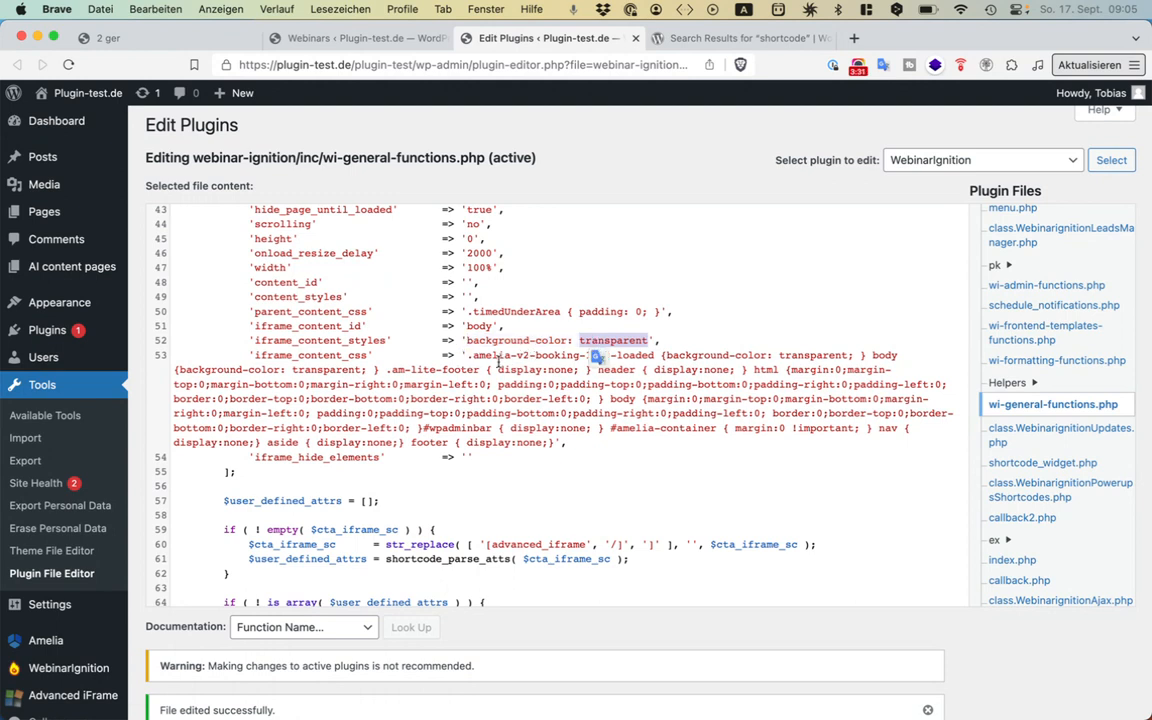
# - Examine the iframe_content_css rules for the Amelia booking background and the am-lite-footer, along with the surrounding default iframe attributes
pyautogui.click(466, 356)
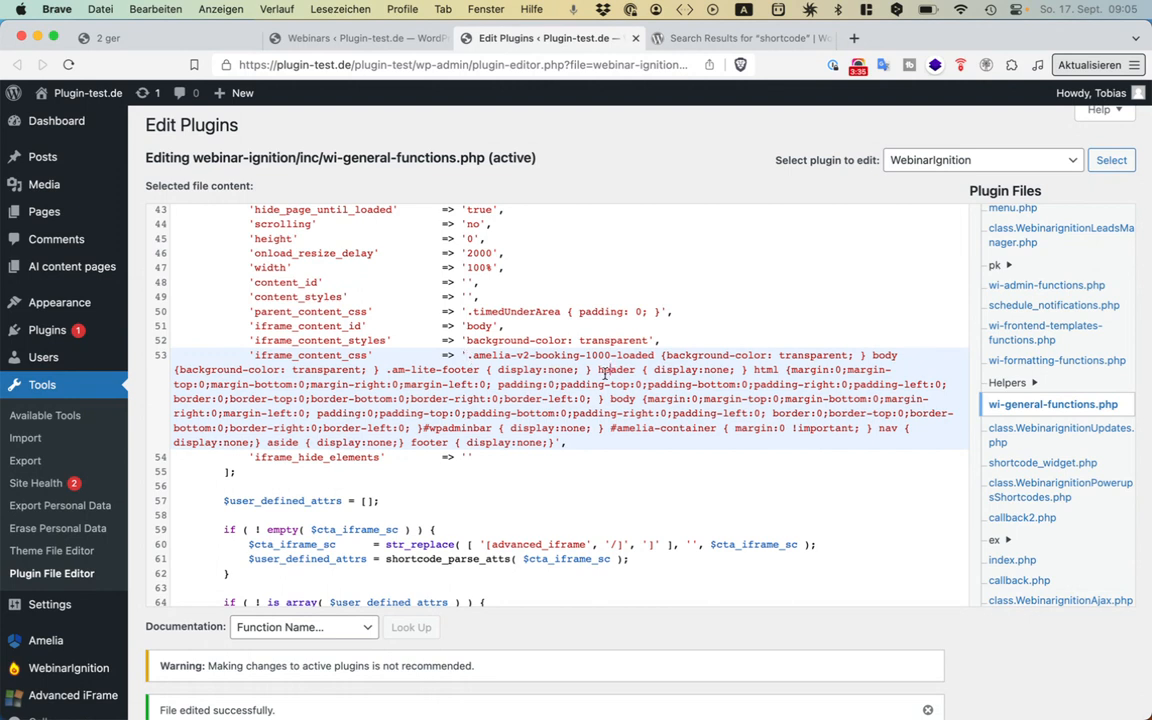
pyautogui.moveTo(596, 372); pyautogui.dragTo(385, 386)
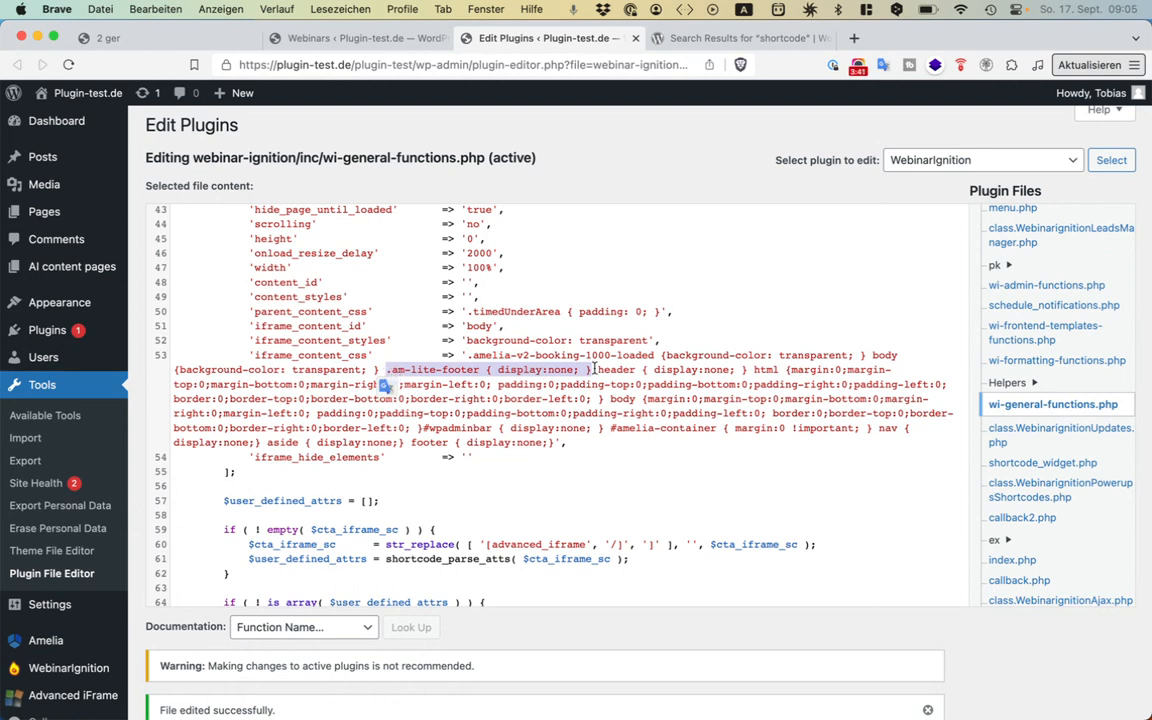
pyautogui.moveTo(594, 370); pyautogui.dragTo(590, 370)
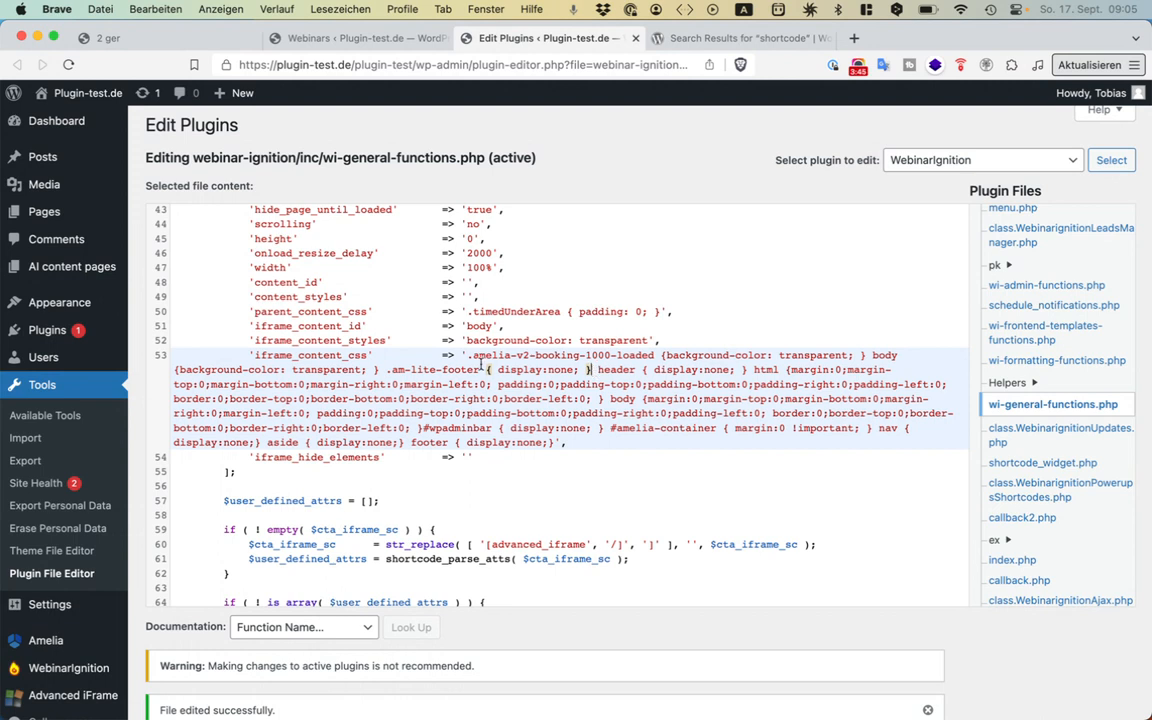
pyautogui.moveTo(466, 357); pyautogui.dragTo(866, 356)
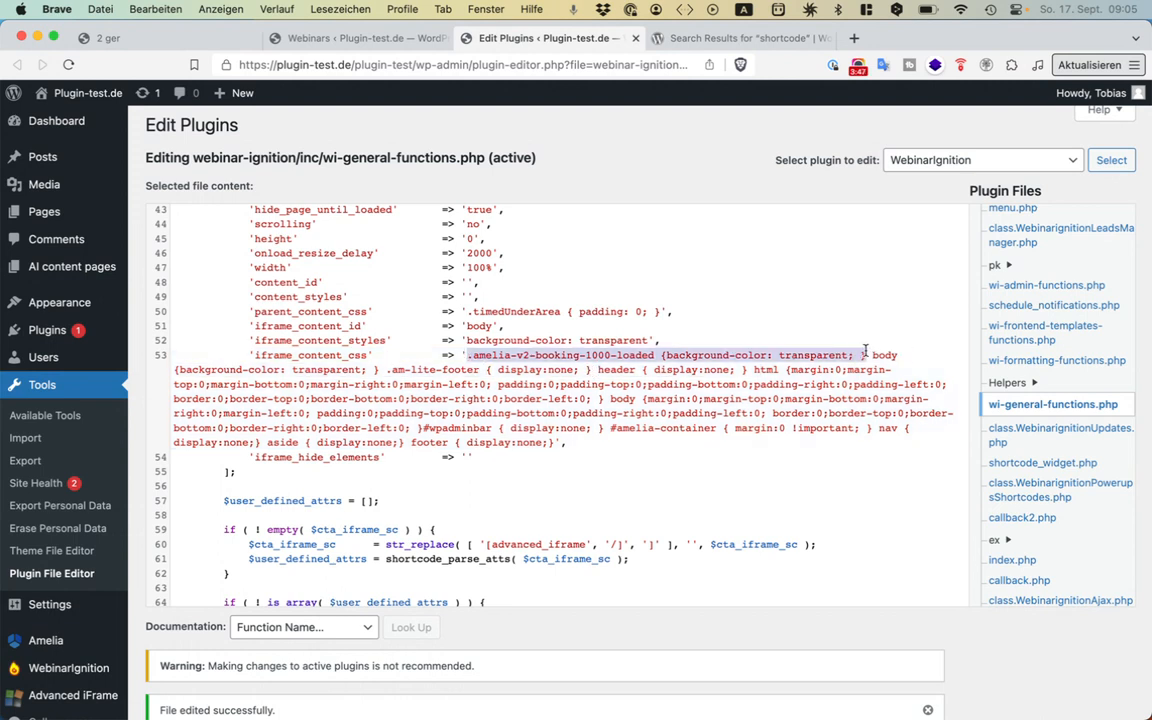
pyautogui.click(765, 383)
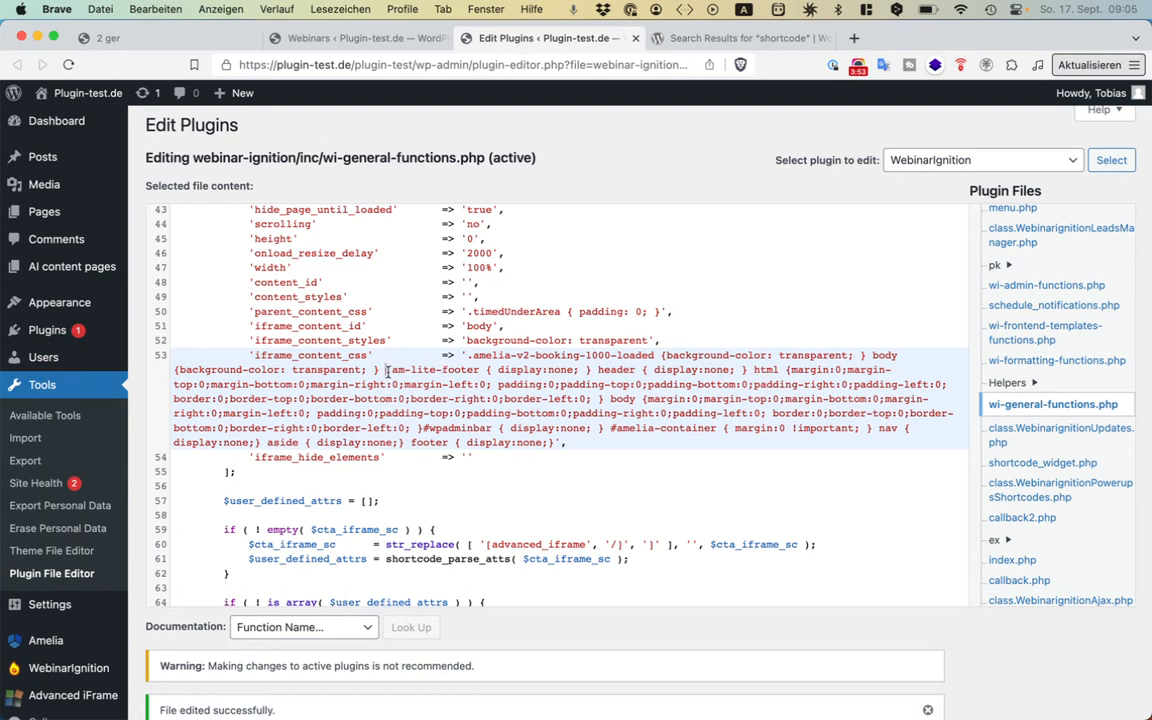
pyautogui.moveTo(388, 370); pyautogui.dragTo(590, 385)
pyautogui.click(452, 370)
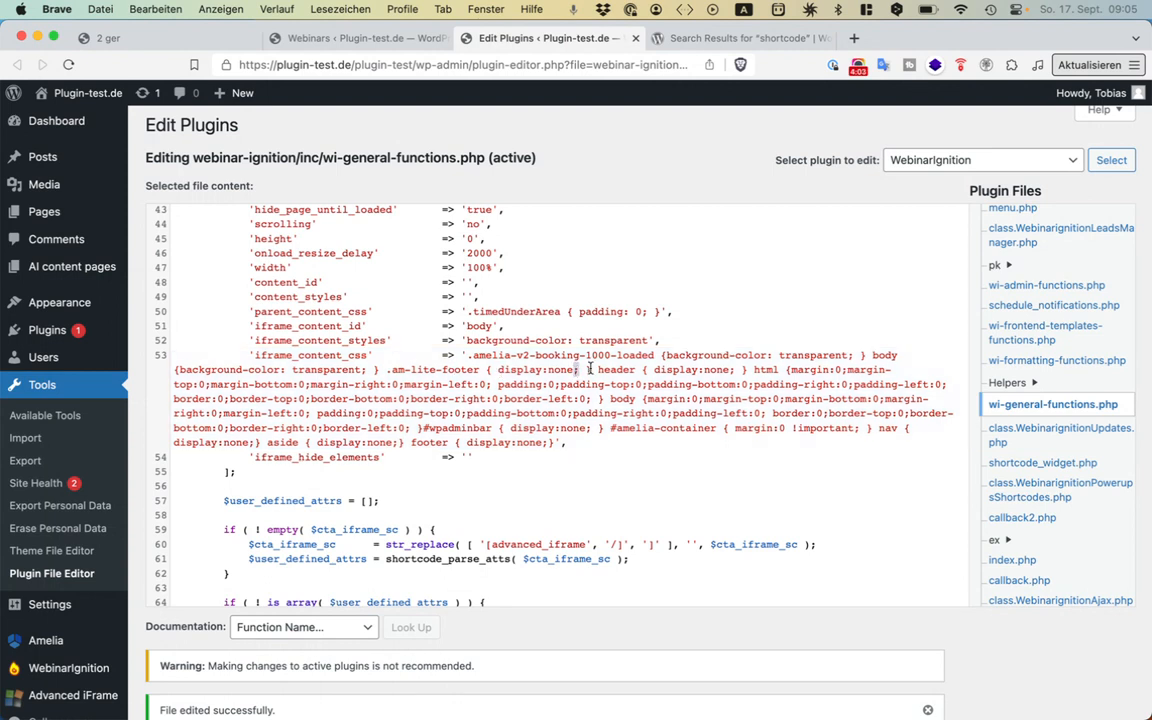
pyautogui.click(589, 369)
pyautogui.moveTo(590, 369); pyautogui.dragTo(597, 369)
pyautogui.click(590, 369)
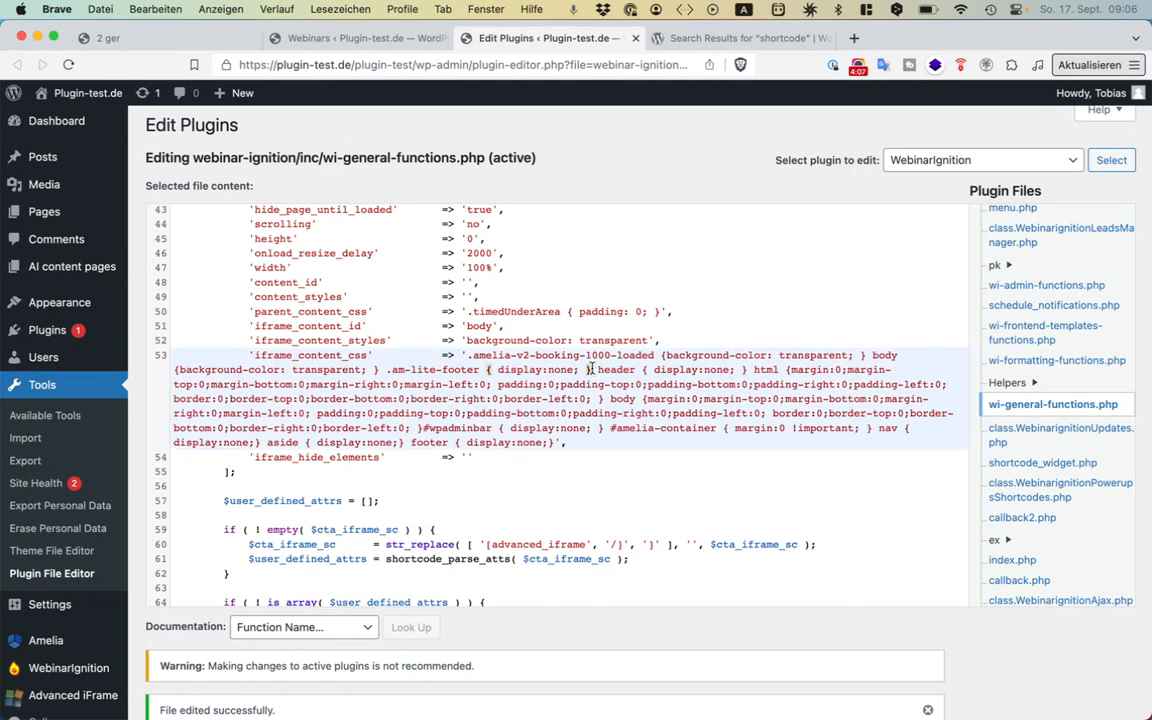
pyautogui.moveTo(587, 369); pyautogui.dragTo(577, 369)
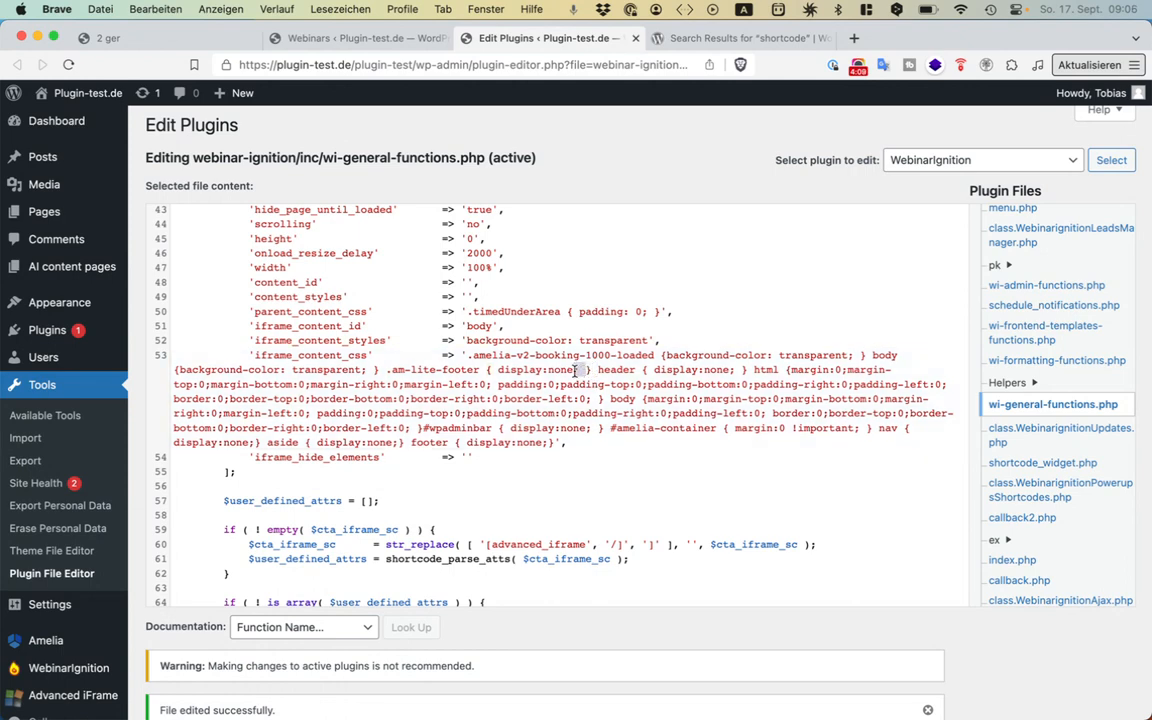
pyautogui.scroll(-10, 575, 370)
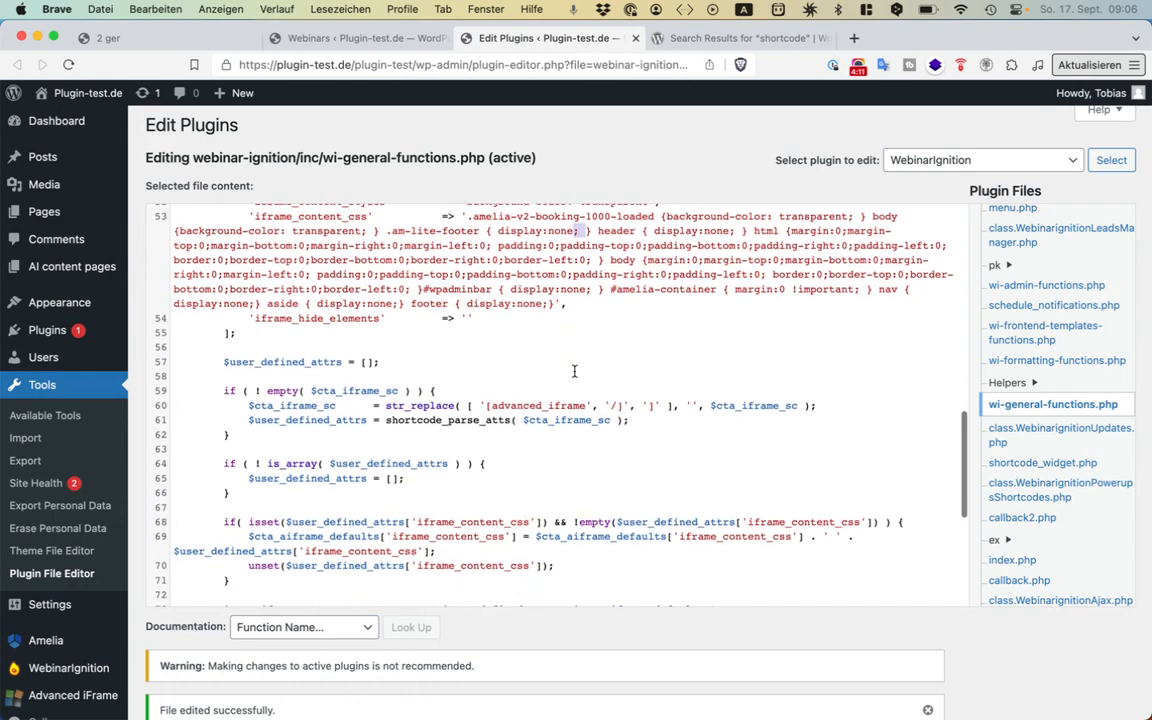
pyautogui.scroll(13, 575, 371)
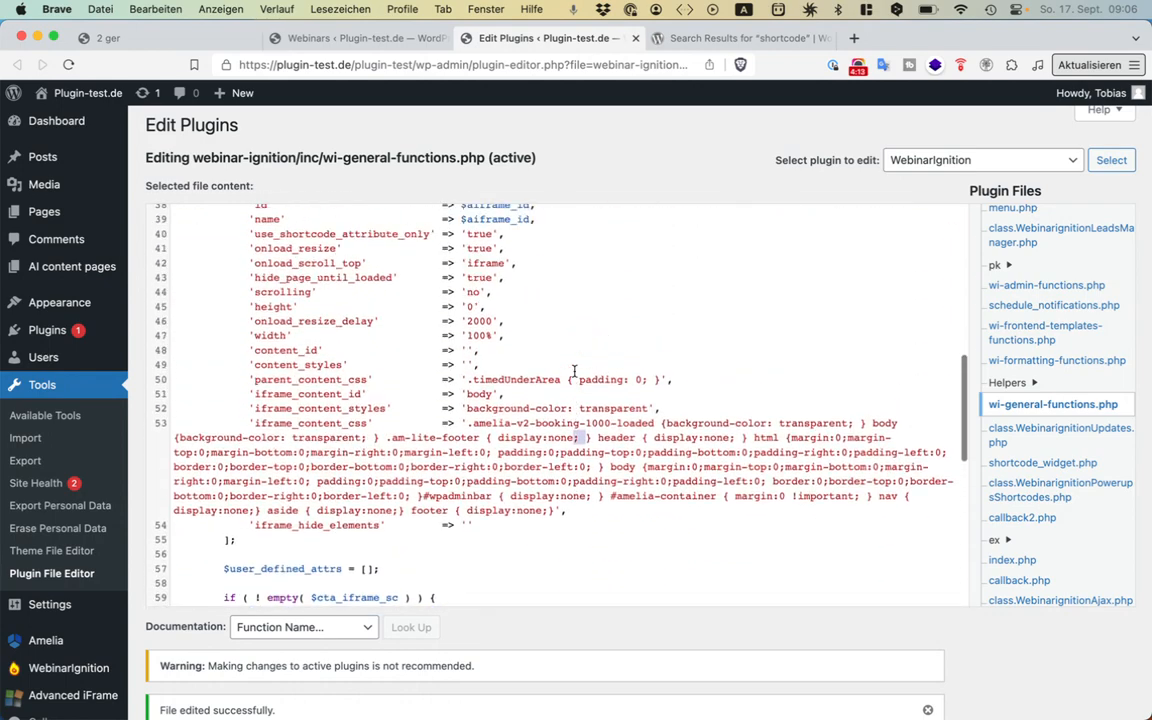
pyautogui.scroll(-1, 574, 371)
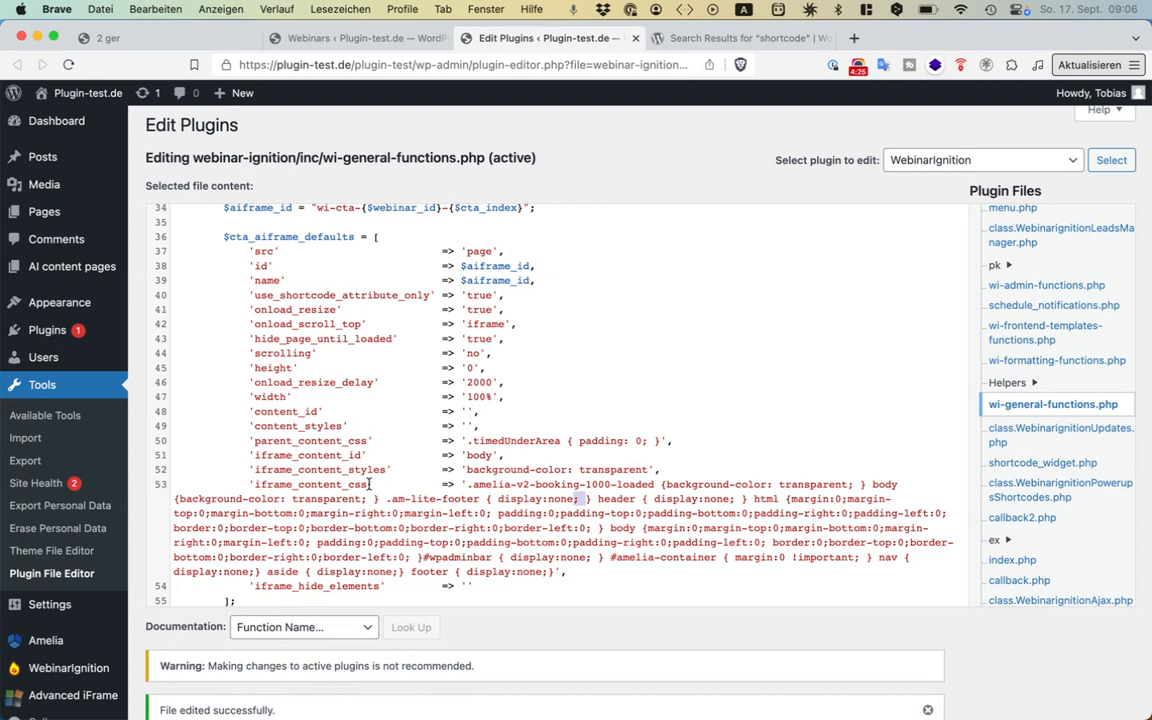
# - Switch to the WordPress.org plugin directory and browse the search results for "shortcode" for plugins usable in a CTA
pyautogui.click(714, 47)
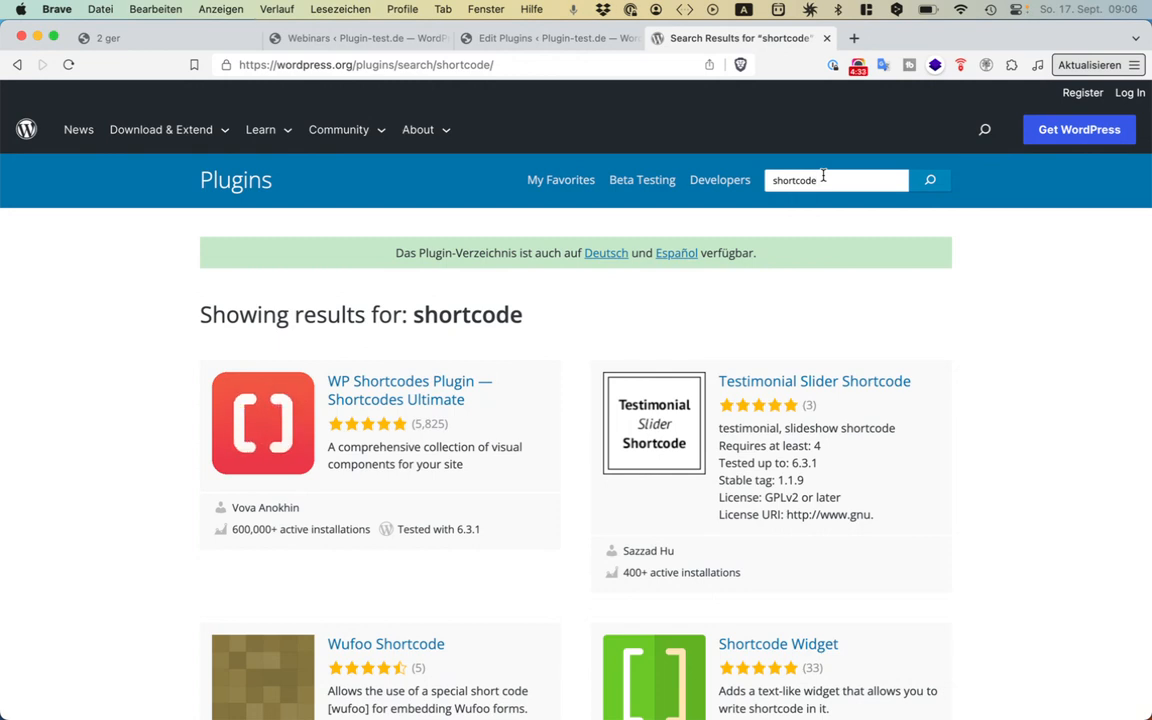
pyautogui.moveTo(200, 180); pyautogui.dragTo(278, 182)
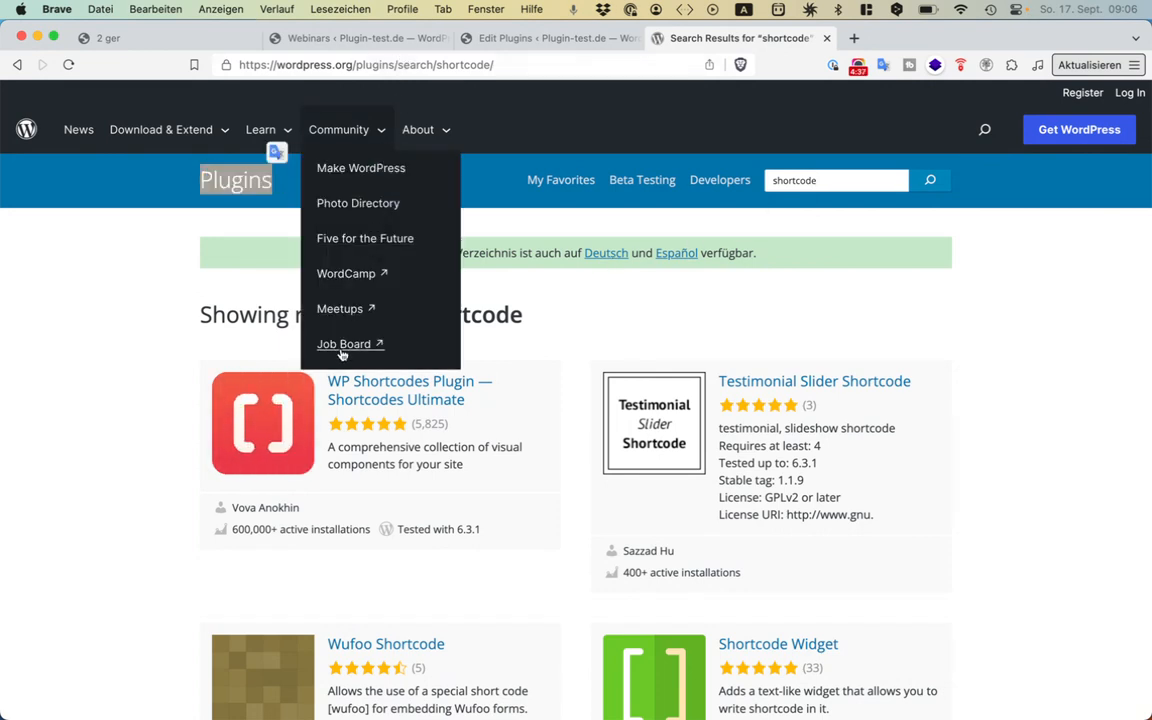
pyautogui.scroll(-3, 335, 388)
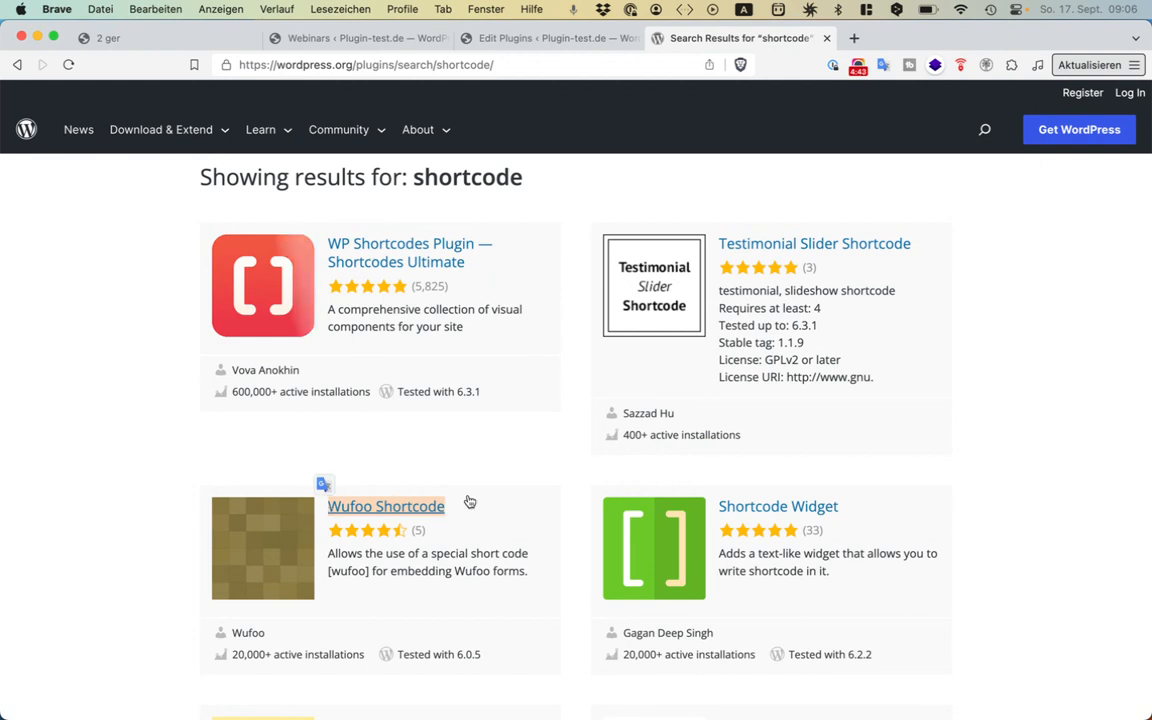
pyautogui.click(529, 502)
pyautogui.moveTo(528, 511); pyautogui.dragTo(527, 487)
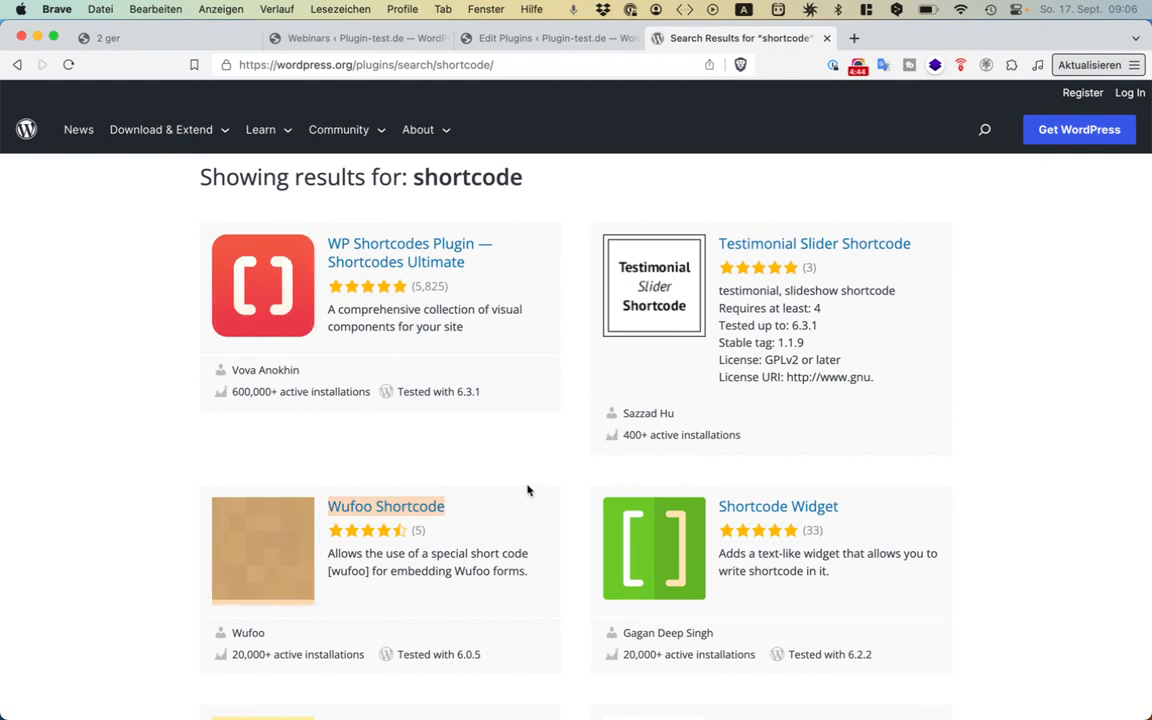
pyautogui.click(507, 539)
pyautogui.scroll(-3, 505, 540)
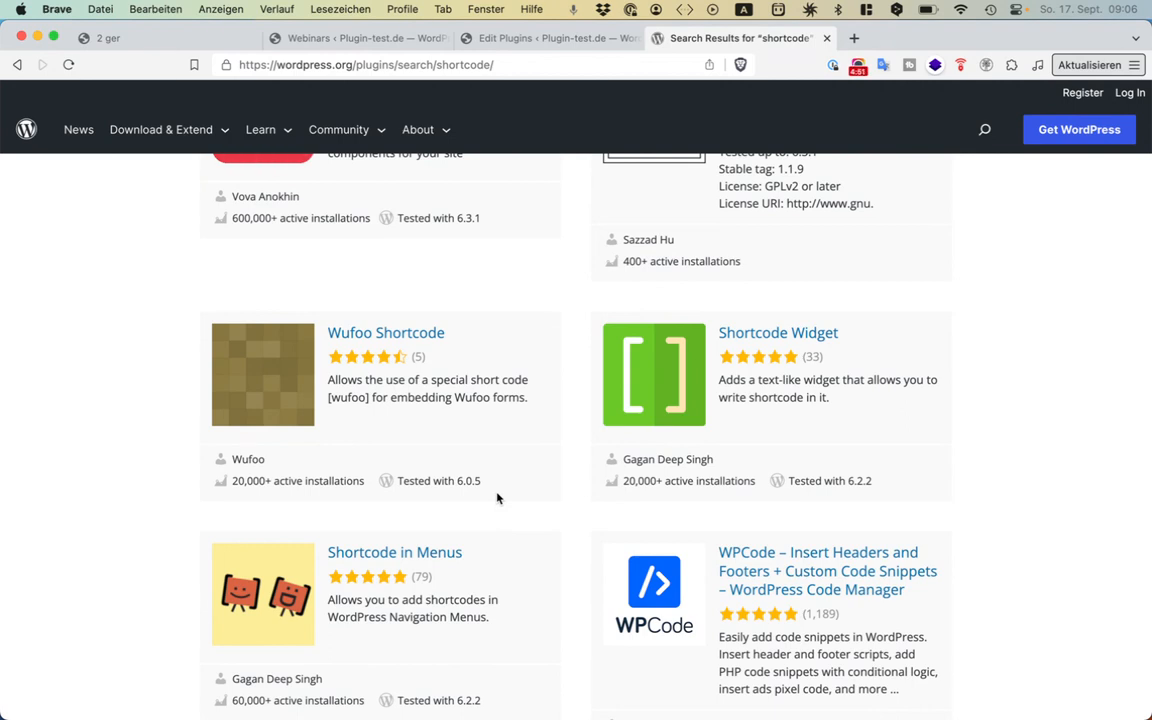
pyautogui.scroll(-4, 498, 498)
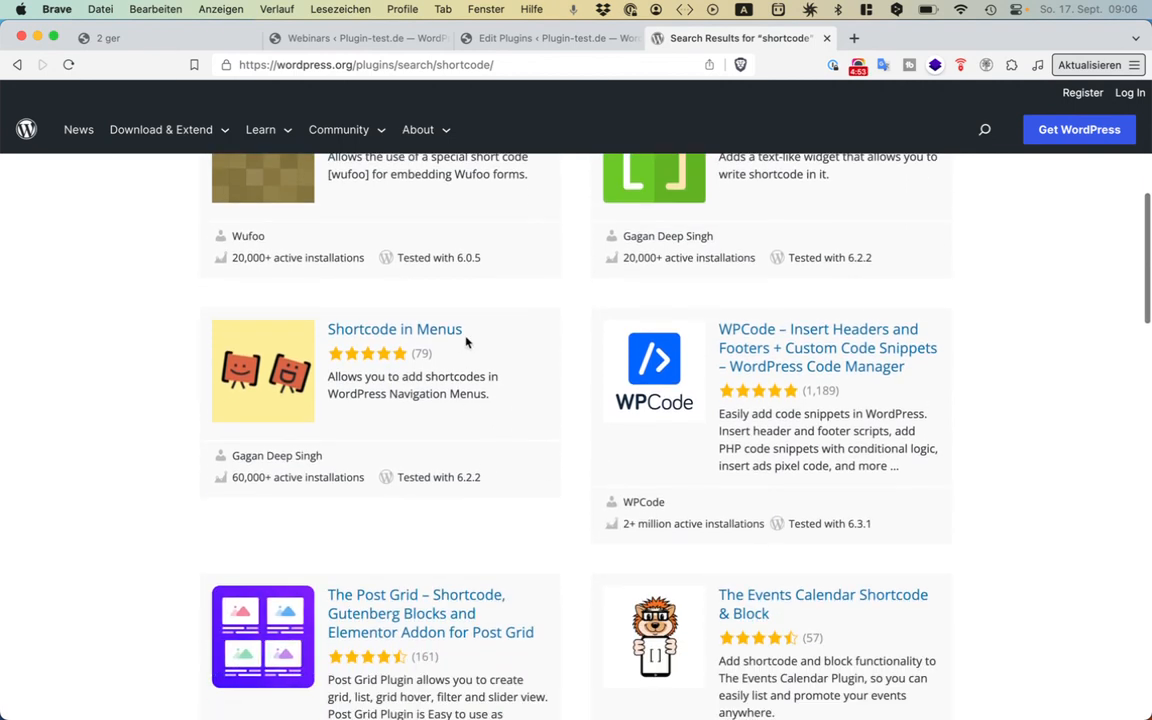
pyautogui.scroll(-2, 467, 336)
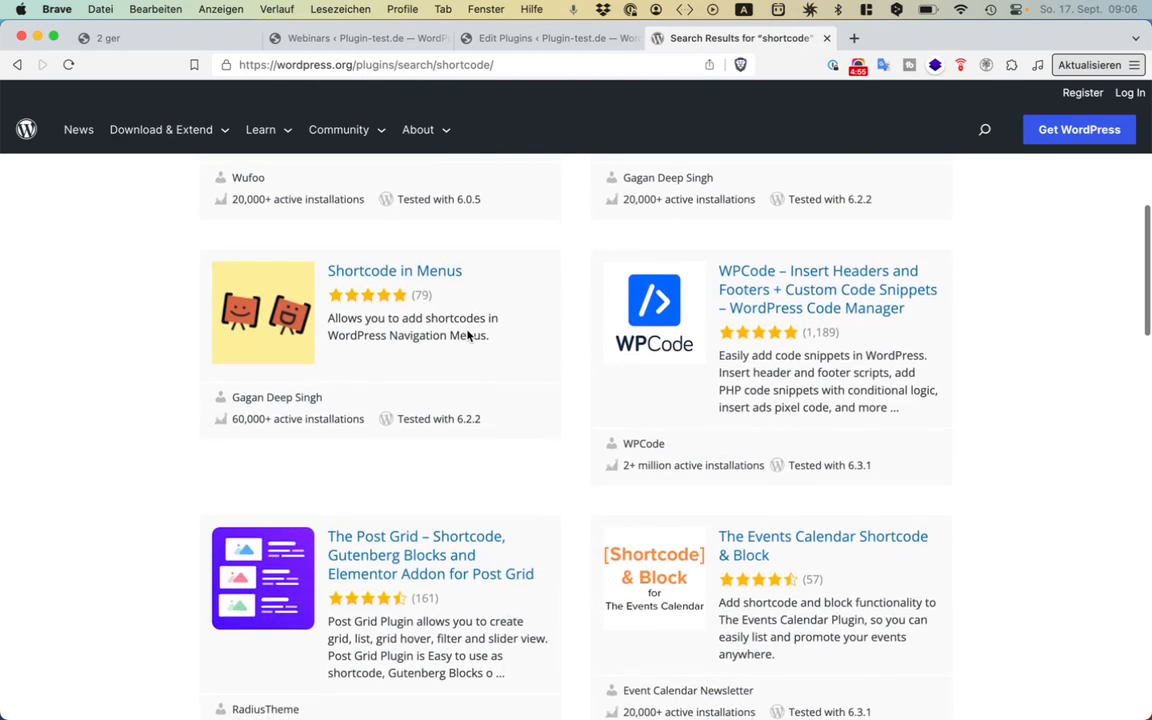
pyautogui.scroll(-1, 467, 336)
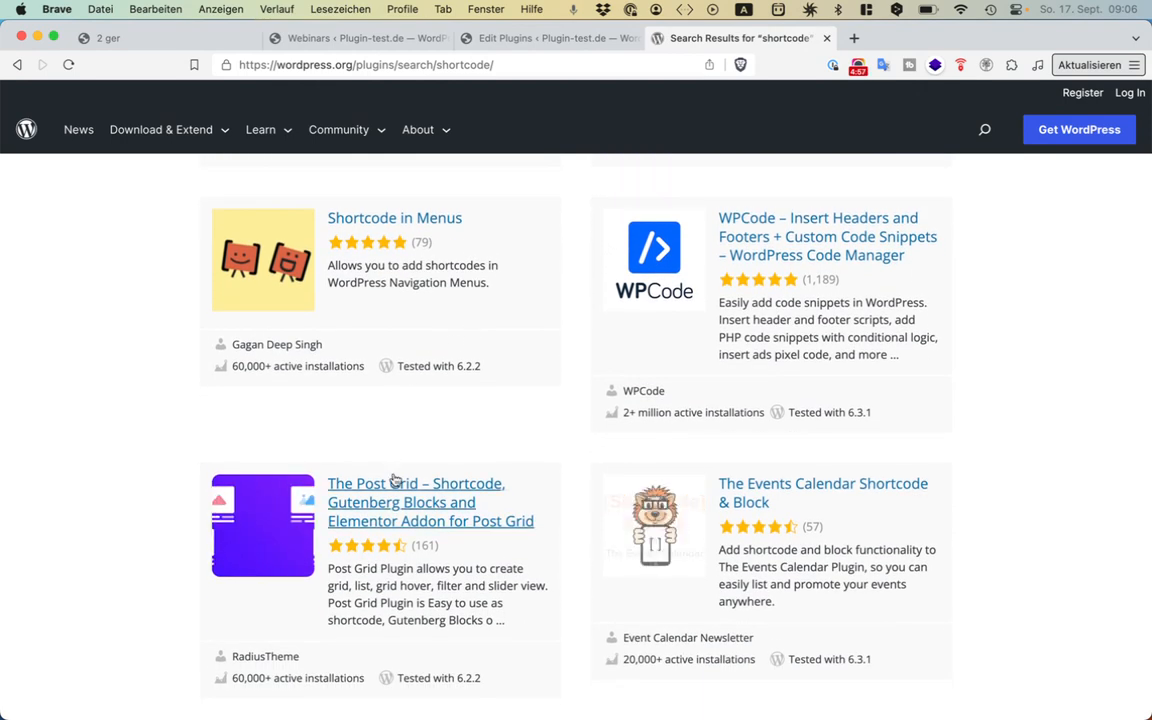
# - Look through further shortcode plugins in the search results, including The Events Calendar Shortcode & Block, Spotlight Social Feeds and SoundCloud Shortcode
pyautogui.scroll(-2, 388, 537)
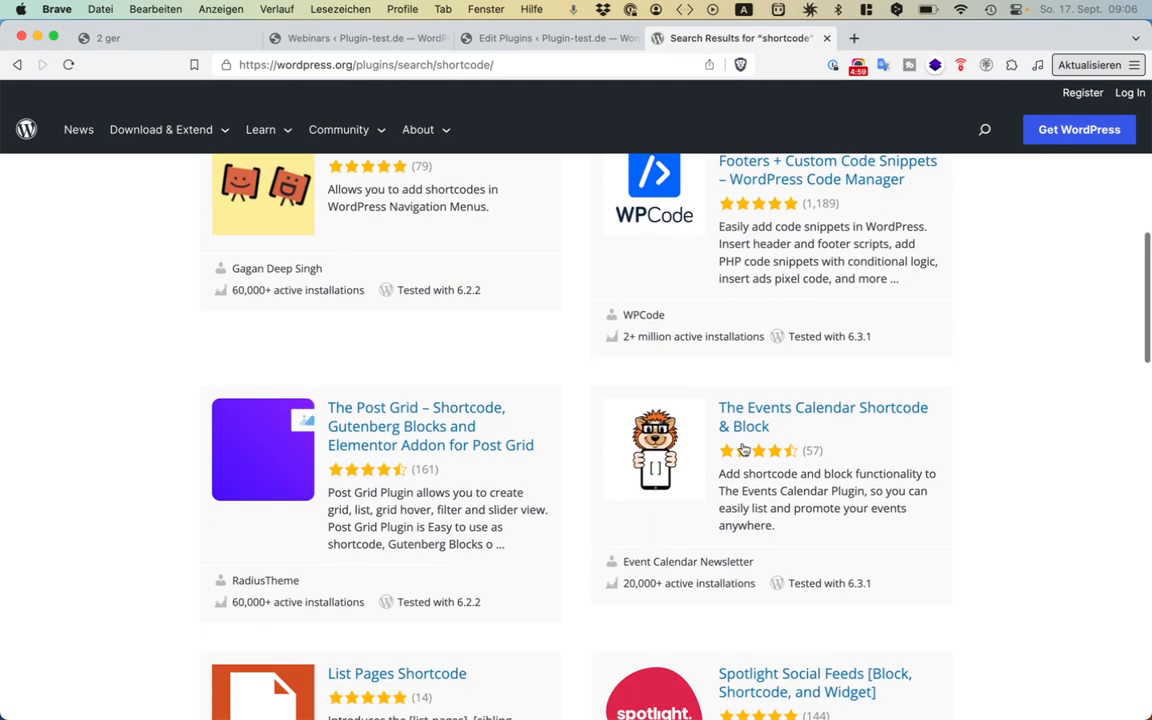
pyautogui.moveTo(829, 435); pyautogui.dragTo(930, 466)
pyautogui.scroll(-3, 887, 567)
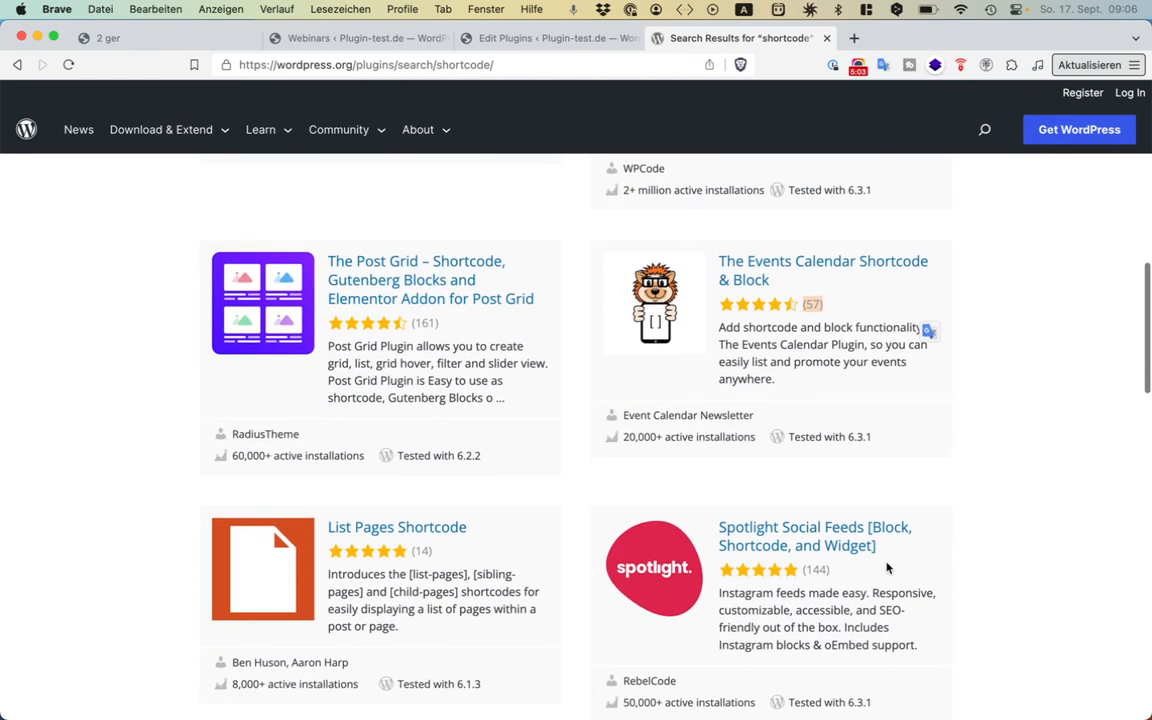
pyautogui.scroll(-3, 862, 413)
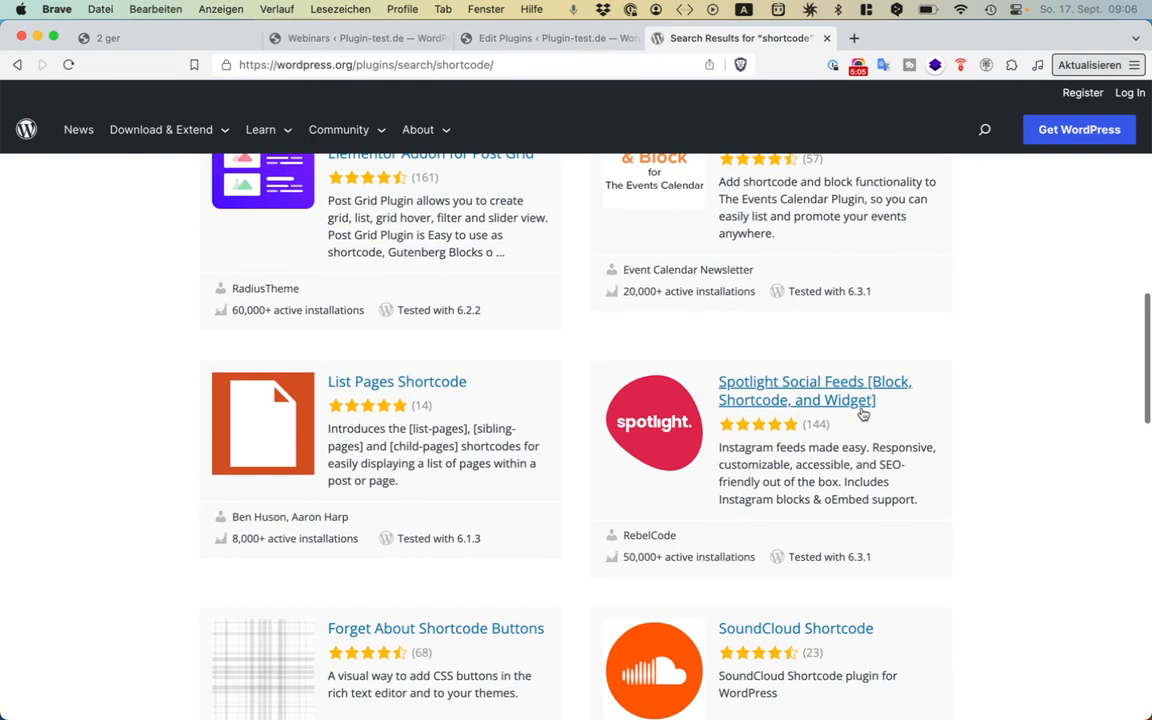
pyautogui.scroll(-4, 865, 415)
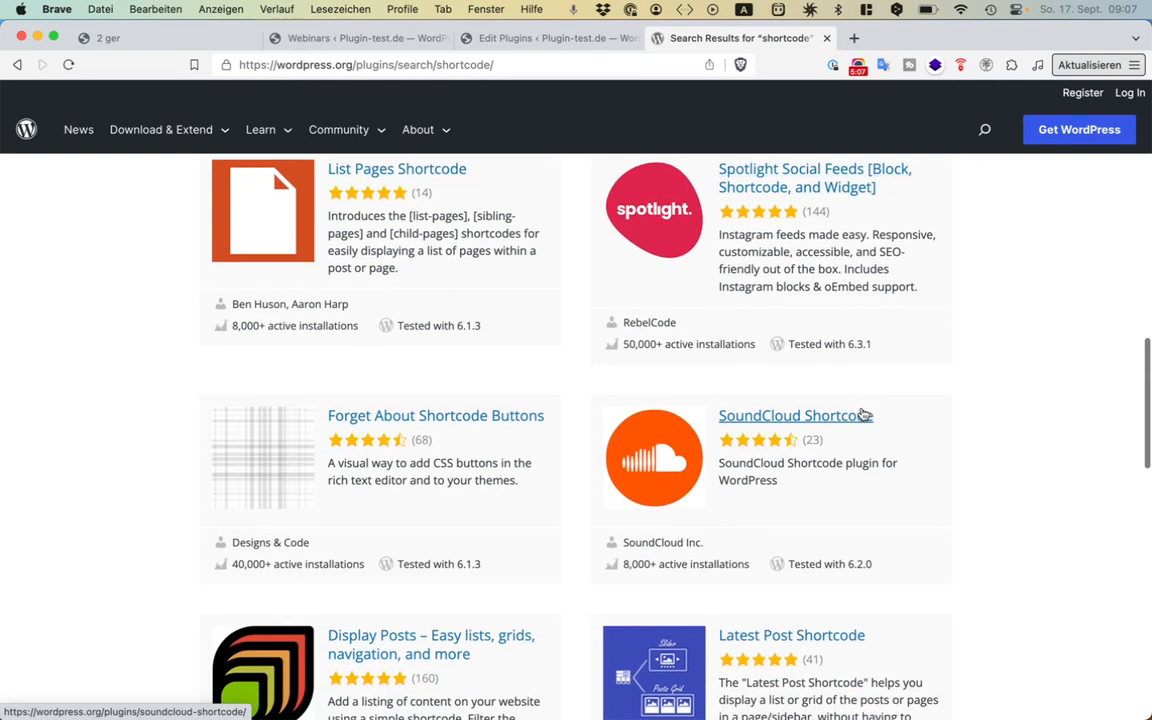
pyautogui.tripleClick(887, 416)
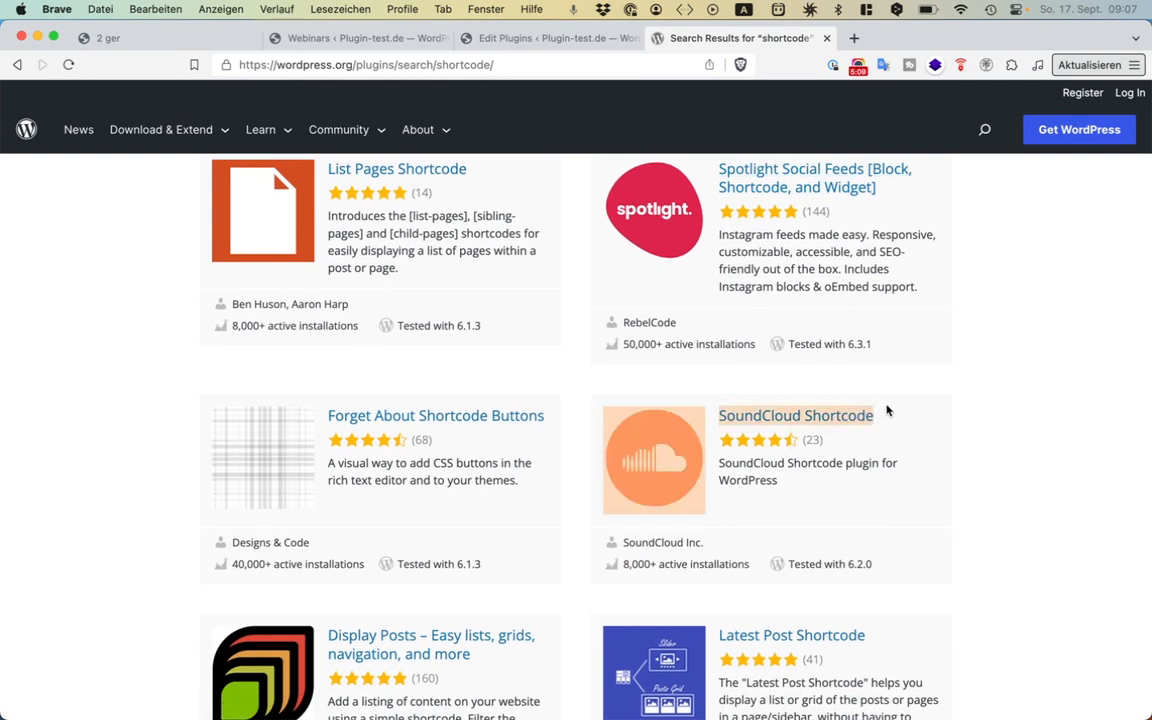
pyautogui.click(874, 506)
pyautogui.scroll(-1, 874, 509)
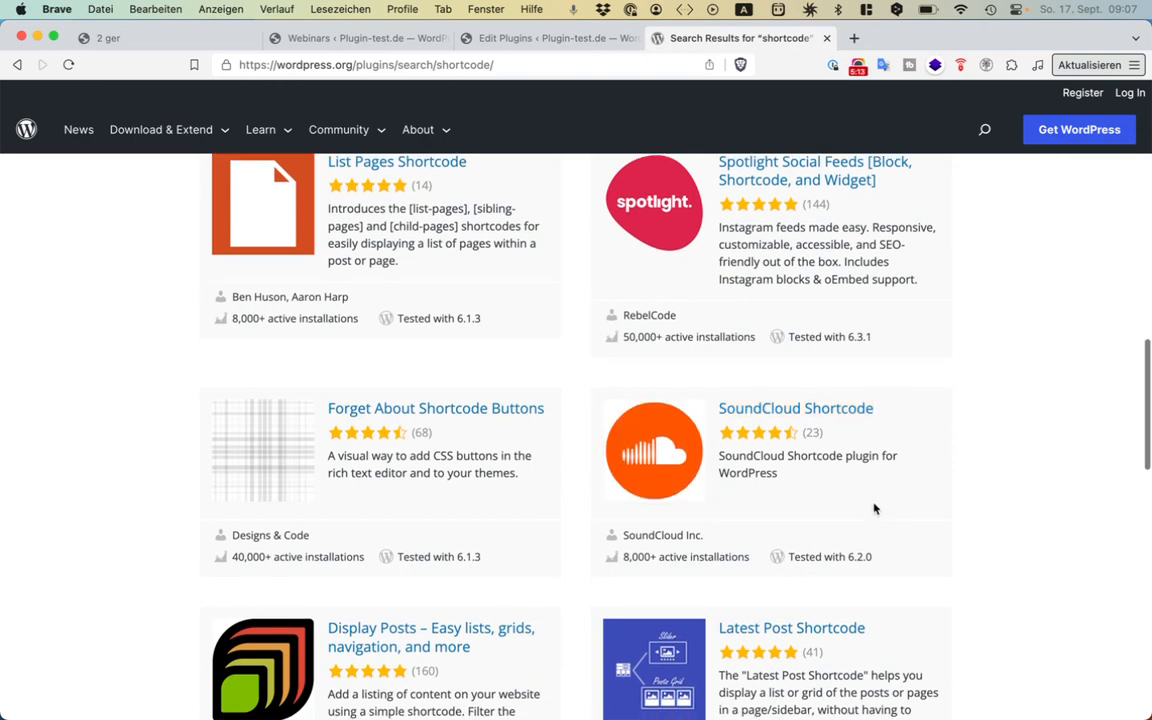
pyautogui.scroll(-5, 874, 509)
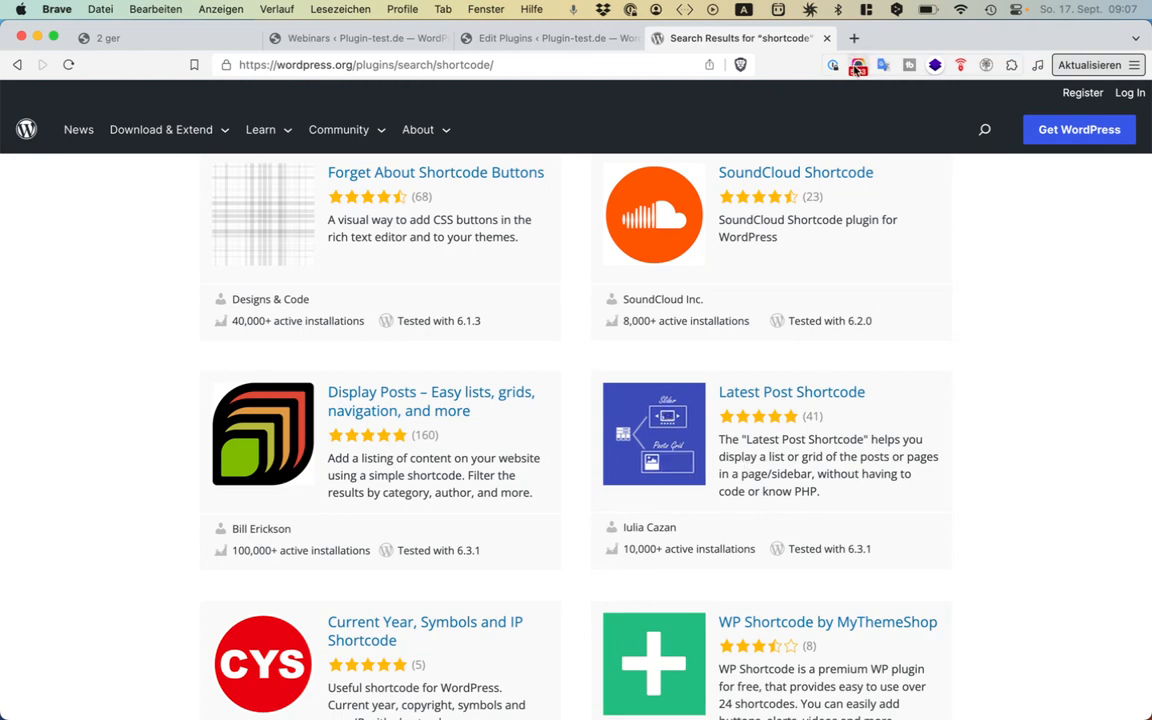
pyautogui.click(857, 67)
pyautogui.click(699, 217)
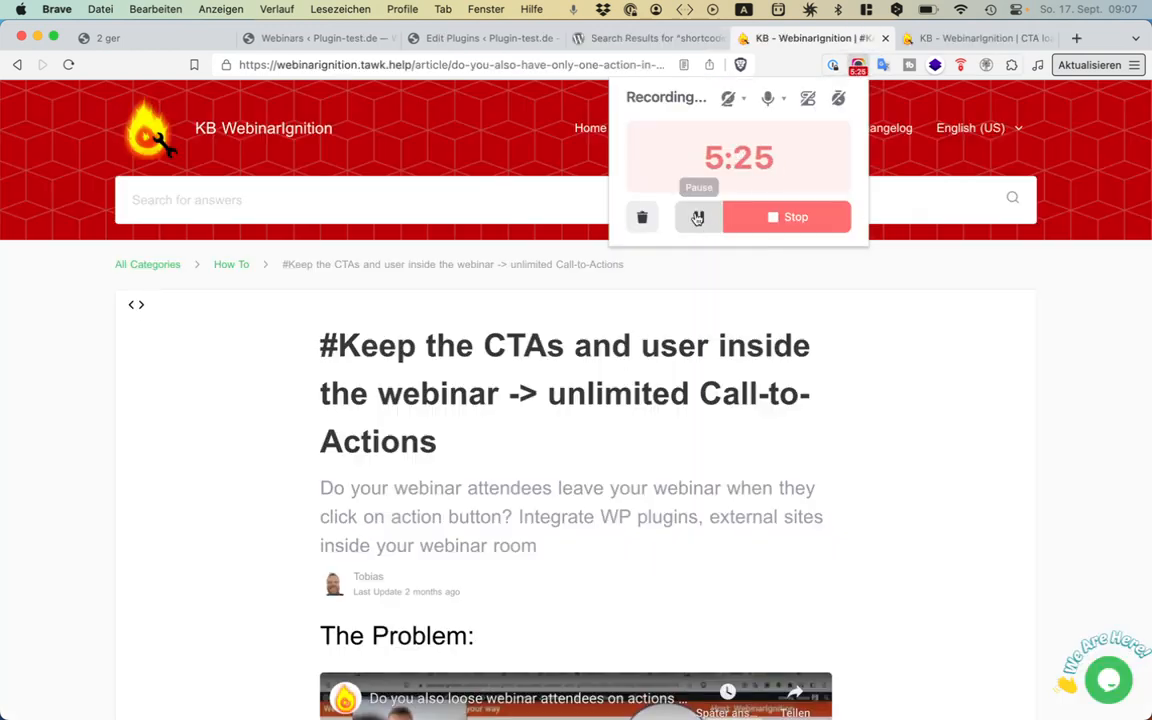
pyautogui.click(507, 154)
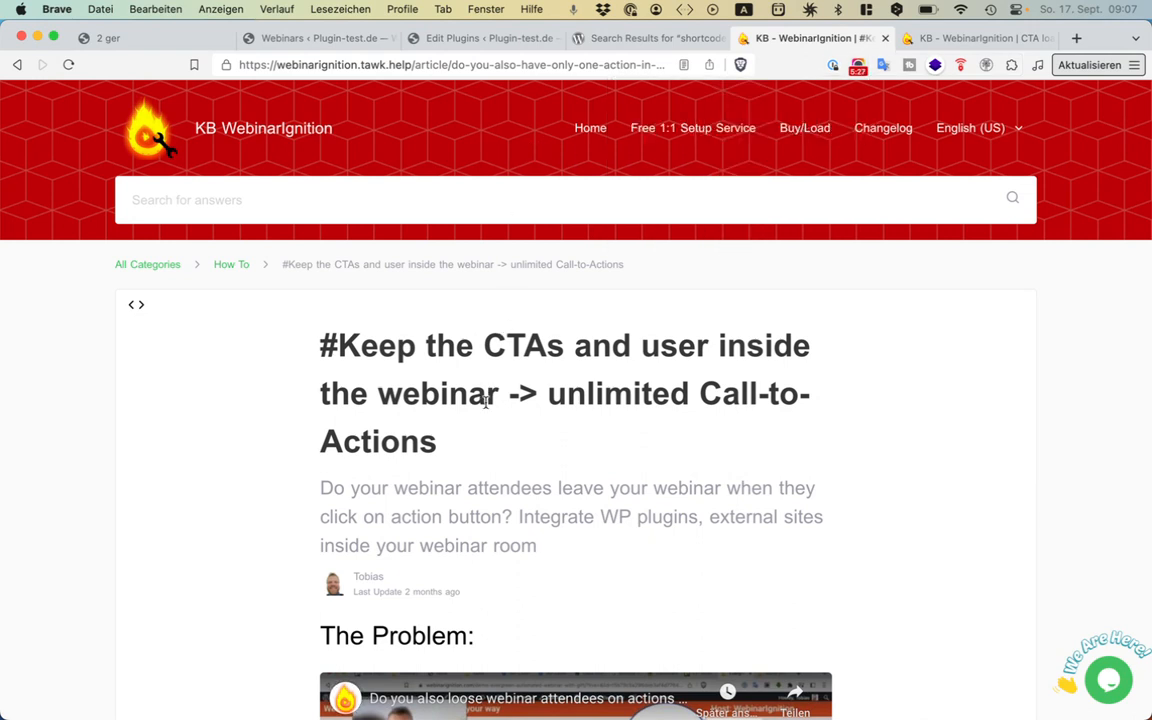
# - Read the knowledge base article on keeping CTAs and users inside the webinar, and highlight its Content list from Call-to-Actions overview to FAQ
pyautogui.moveTo(322, 347); pyautogui.dragTo(336, 345)
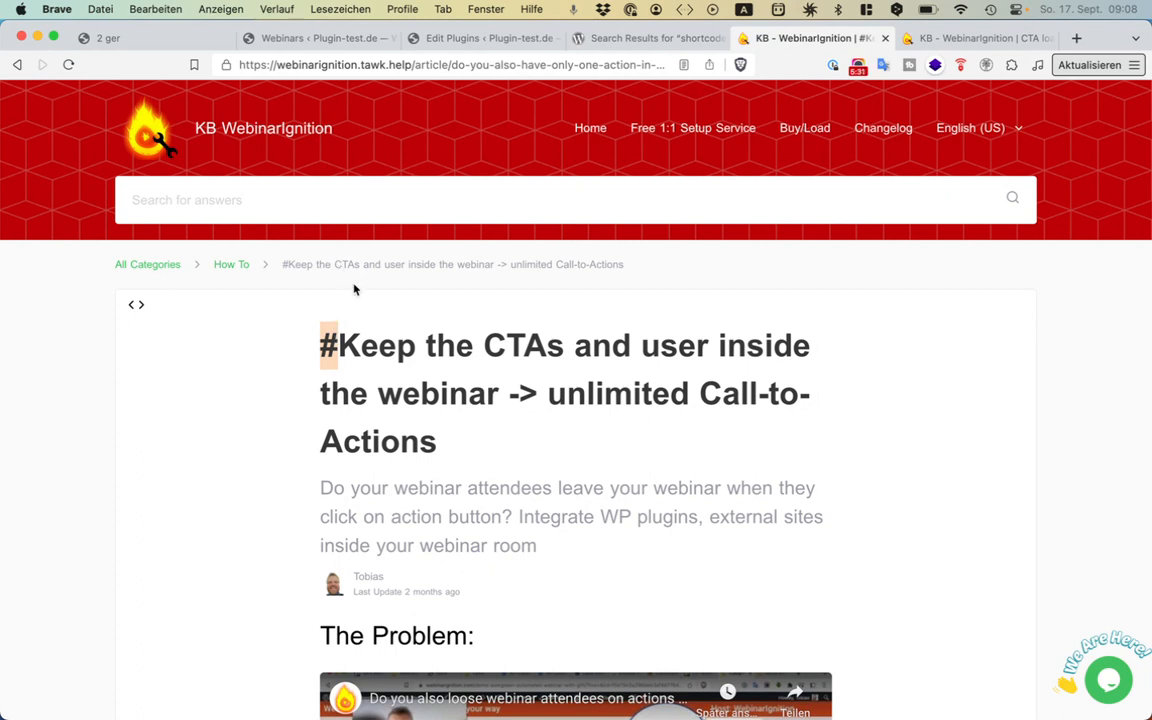
pyautogui.scroll(-5, 352, 398)
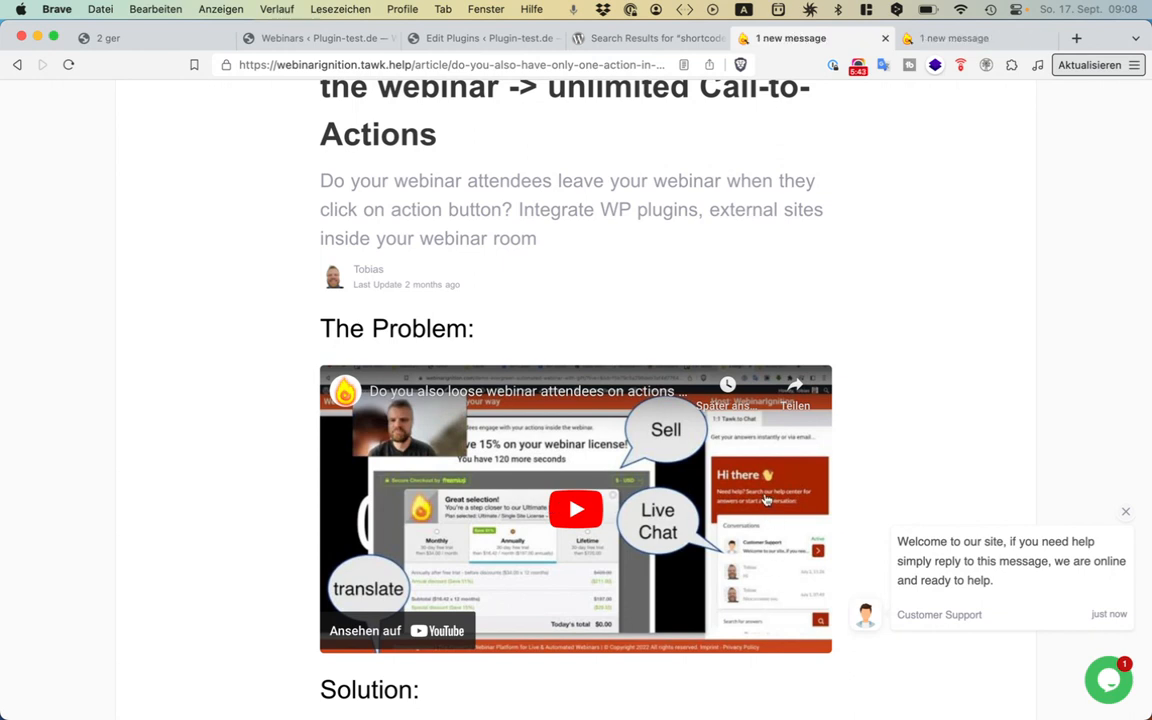
pyautogui.scroll(-3, 600, 460)
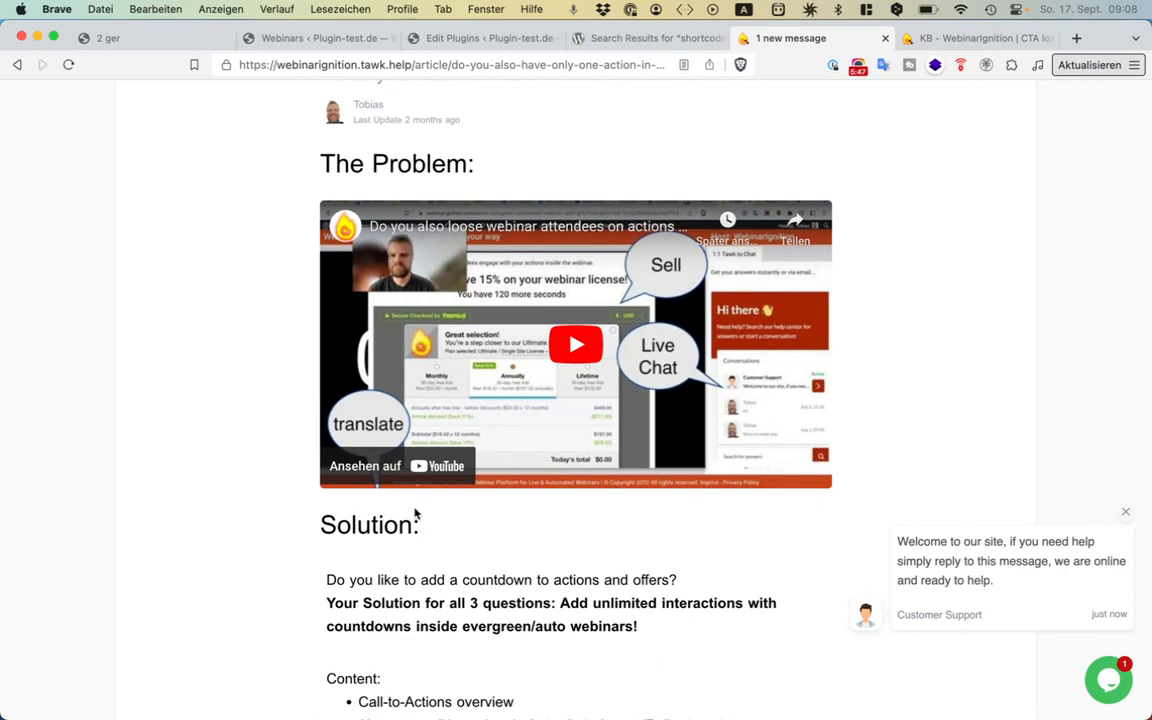
pyautogui.scroll(-3, 410, 516)
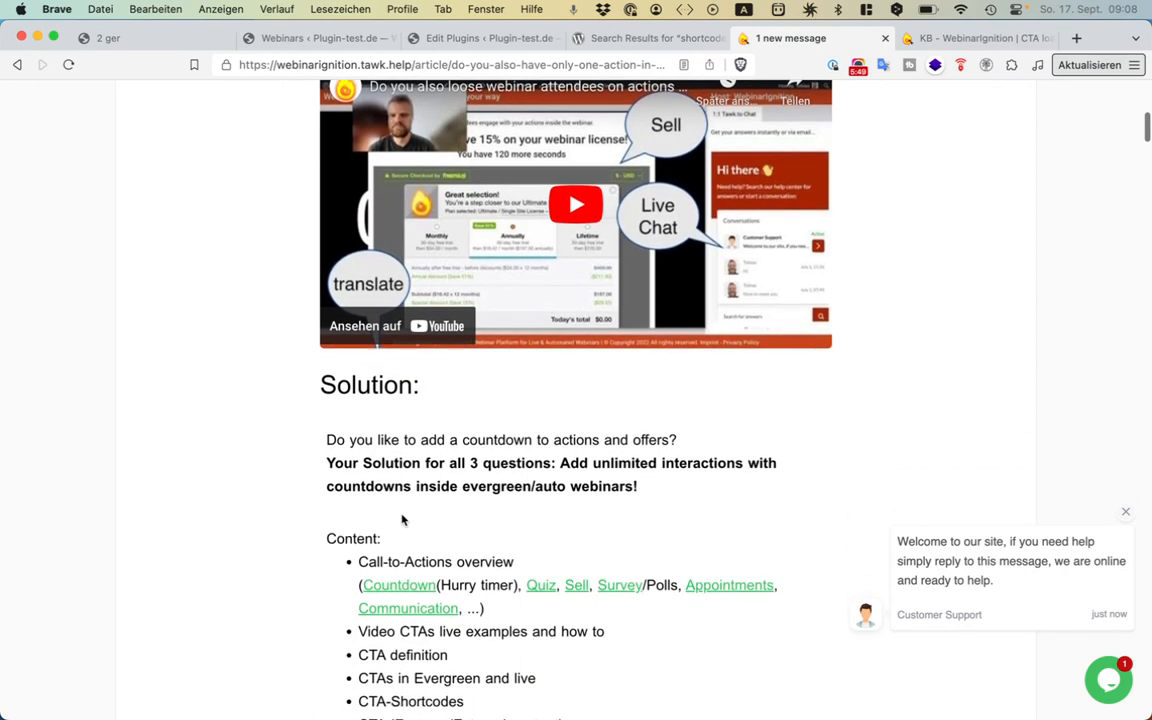
pyautogui.scroll(-5, 400, 516)
pyautogui.scroll(-1, 365, 350)
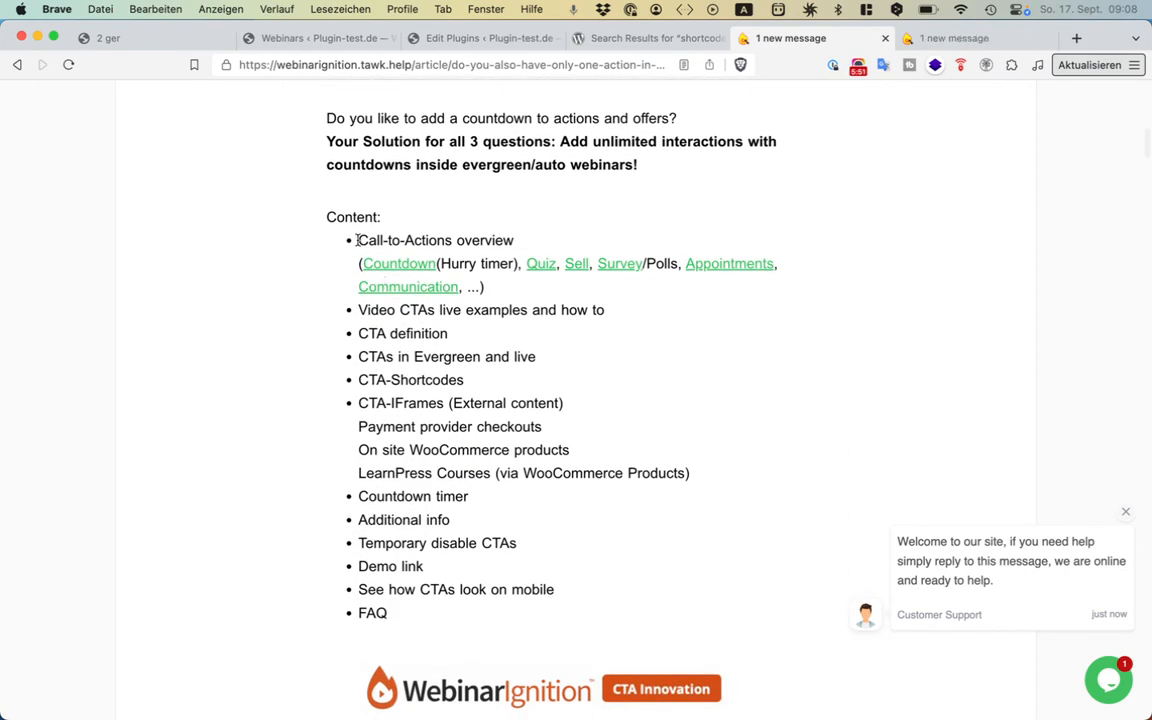
pyautogui.moveTo(357, 240); pyautogui.dragTo(662, 609)
# - Examine the article's "Multiple Call to Actions in Webinars" mind map enlarged
pyautogui.scroll(-5, 662, 609)
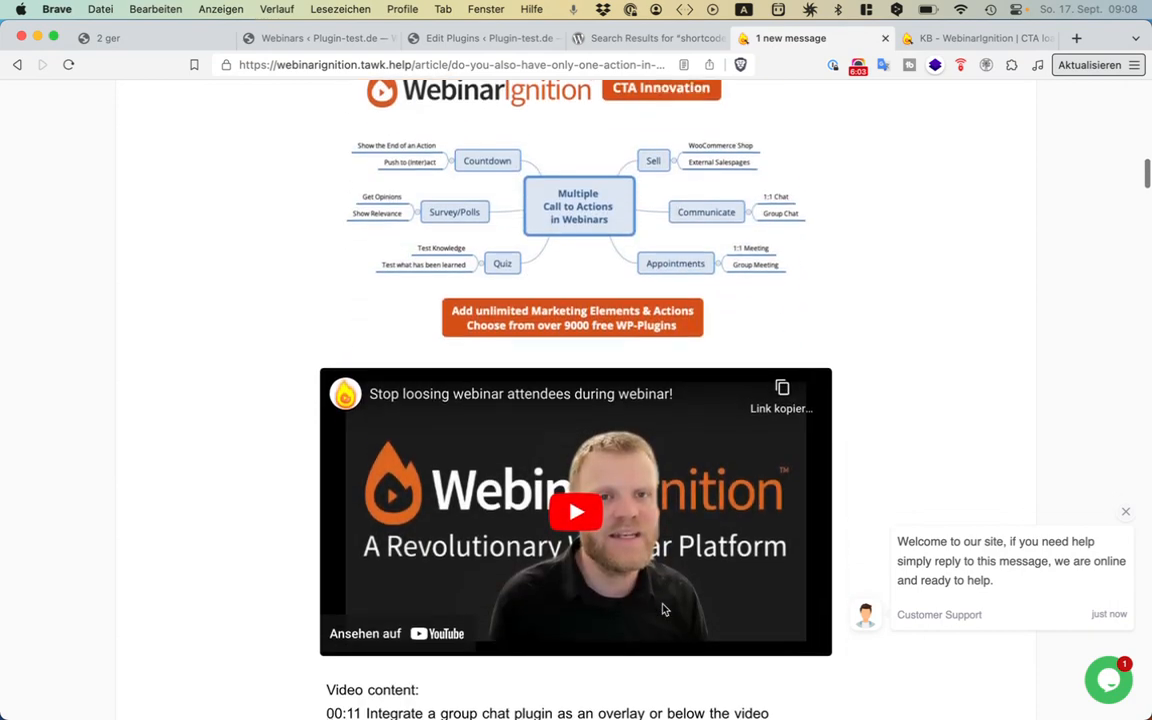
pyautogui.scroll(1, 638, 329)
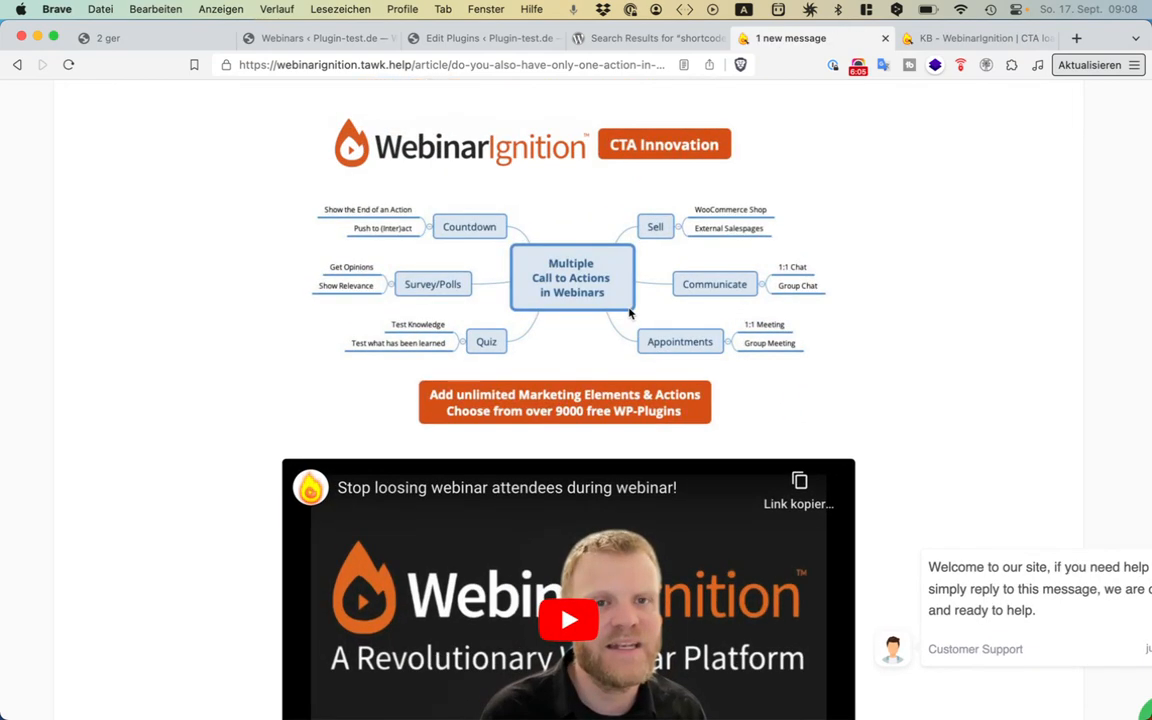
pyautogui.scroll(5, 631, 313)
pyautogui.scroll(1, 630, 314)
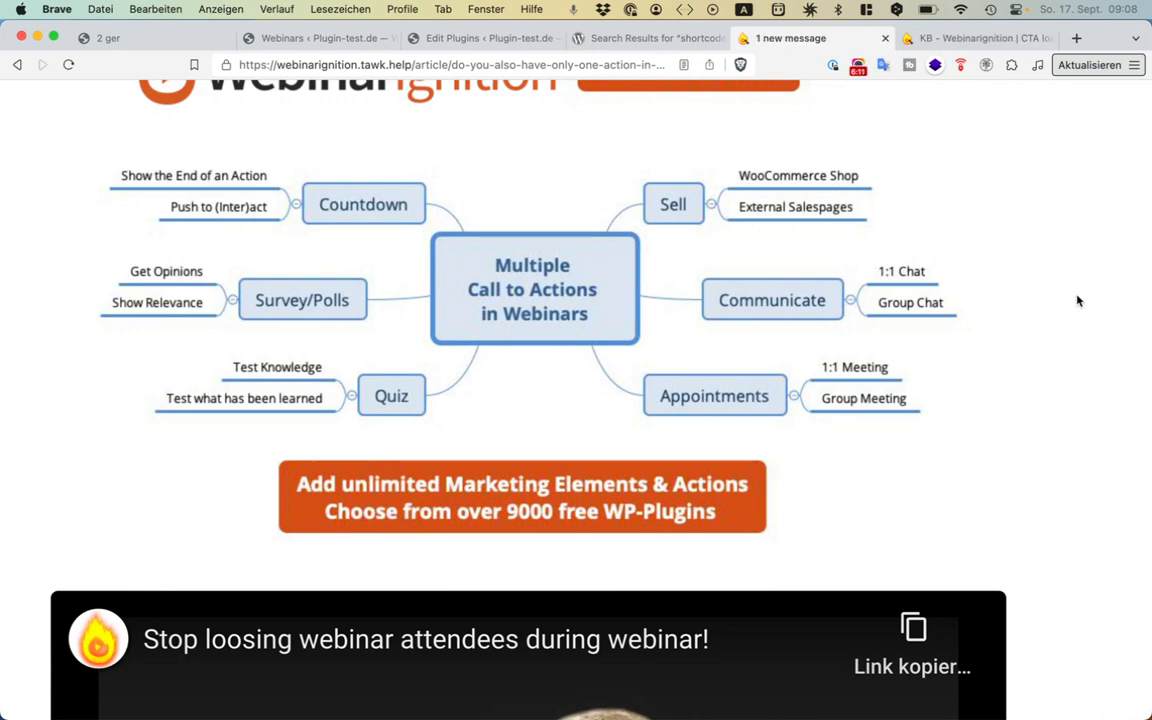
# - Switch to the knowledge base article on loading all plugins and shortcodes in CTAs, and highlight "CTA loading issues" in its title
pyautogui.click(983, 40)
pyautogui.moveTo(312, 342); pyautogui.dragTo(620, 358)
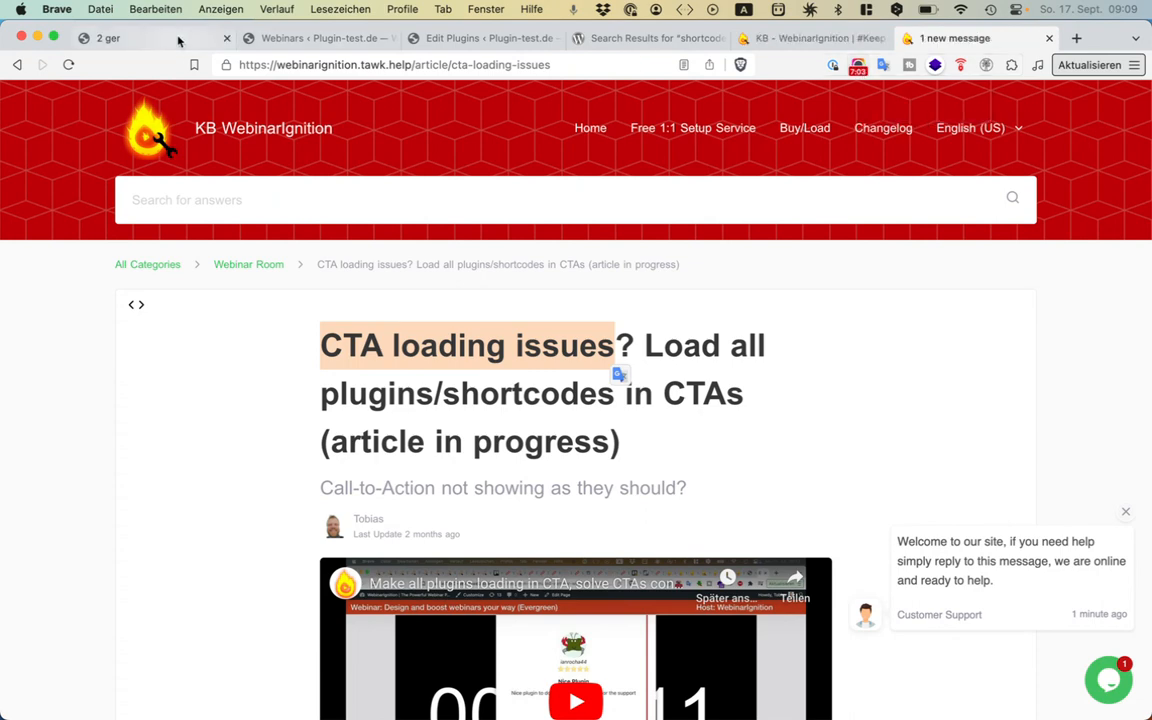
# - Return to wi-general-functions.php in the plugin editor and highlight the iframe_content_css rules for review
pyautogui.click(282, 44)
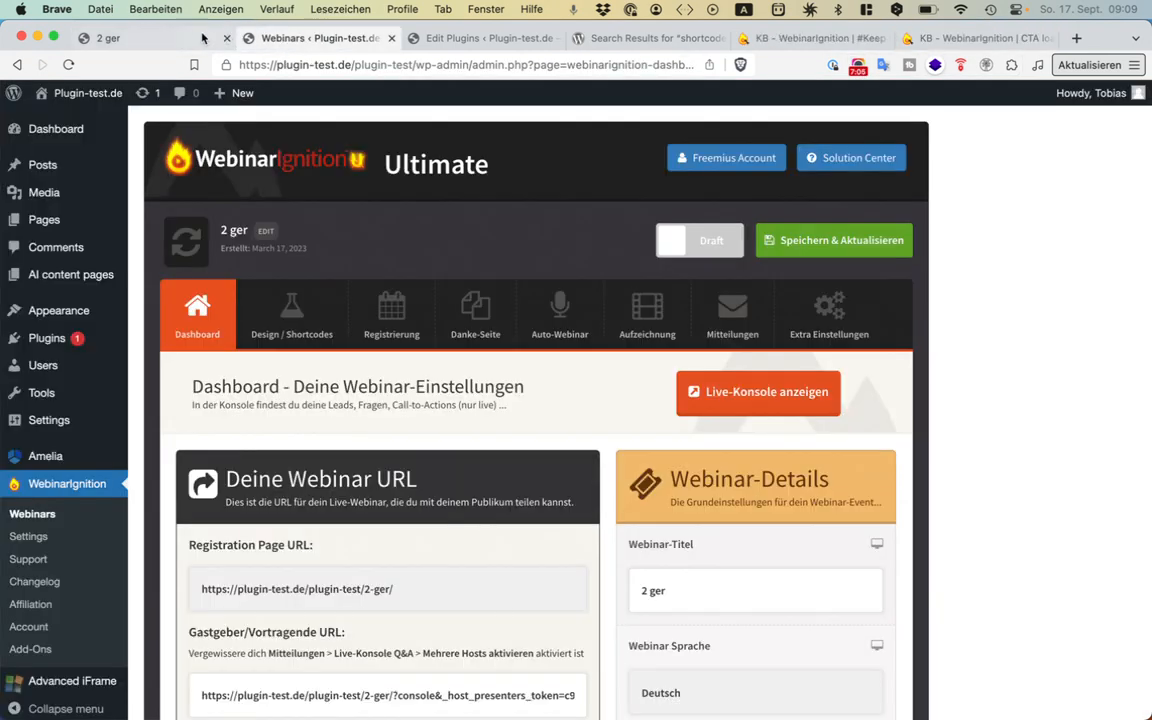
pyautogui.click(494, 46)
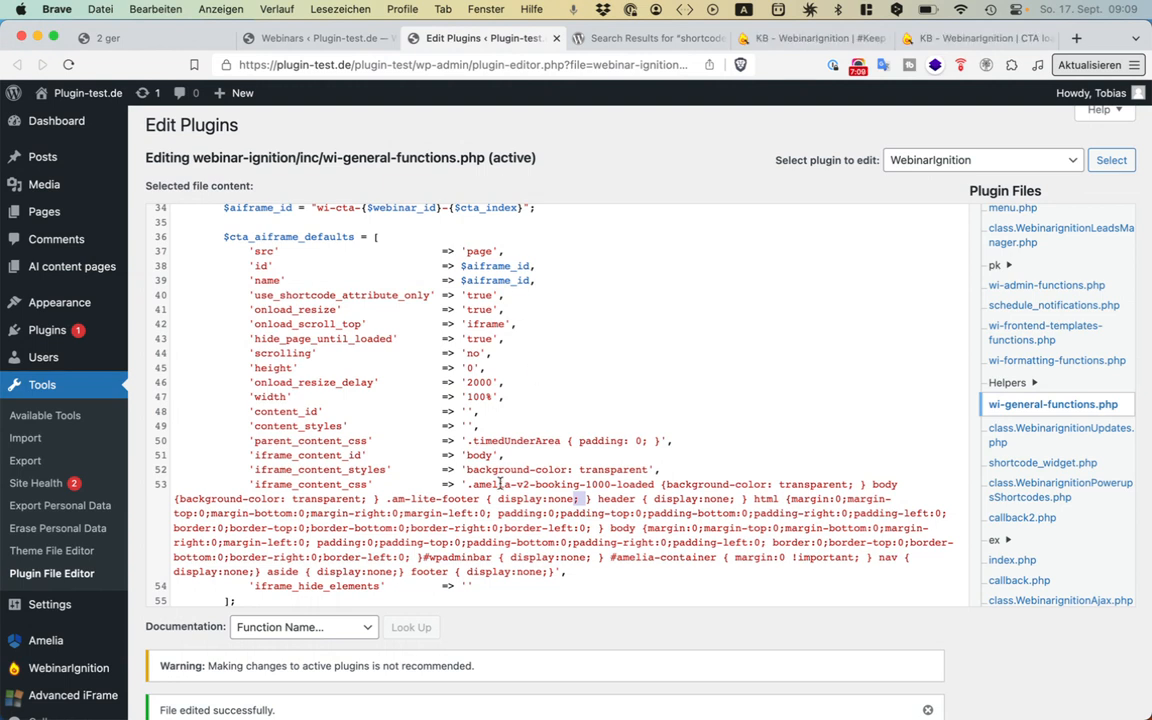
pyautogui.moveTo(472, 484); pyautogui.dragTo(617, 568)
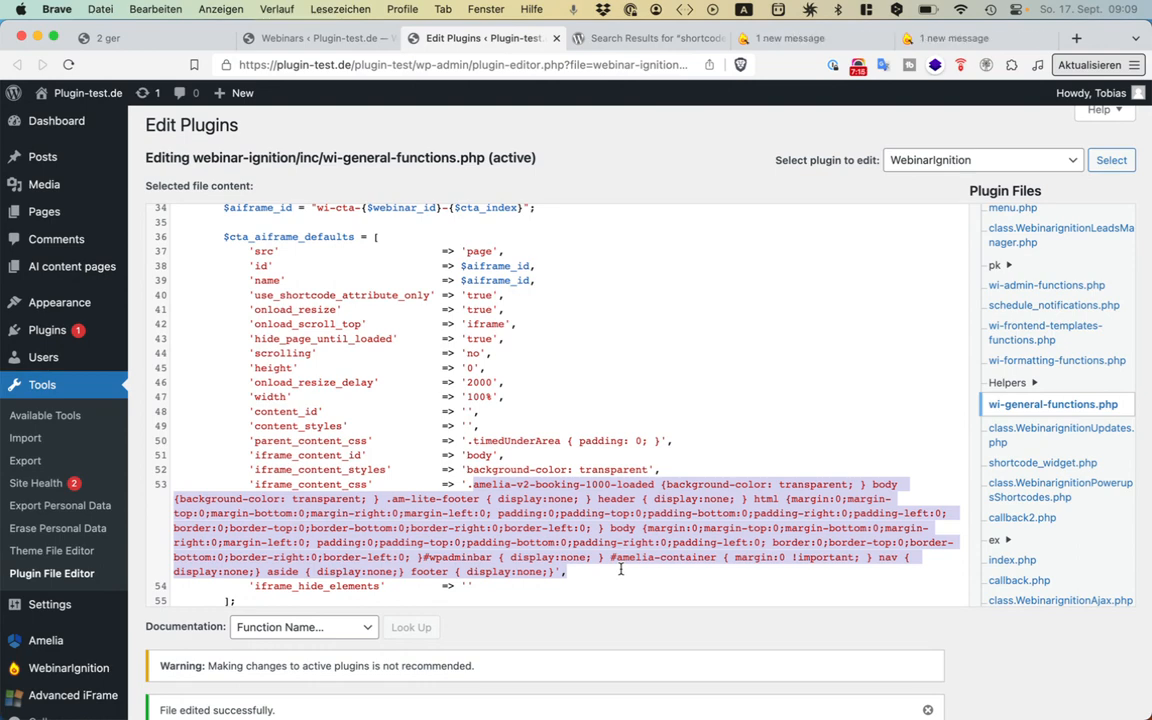
# - Return to the CTA loading issues article and open its live support chat
pyautogui.click(652, 40)
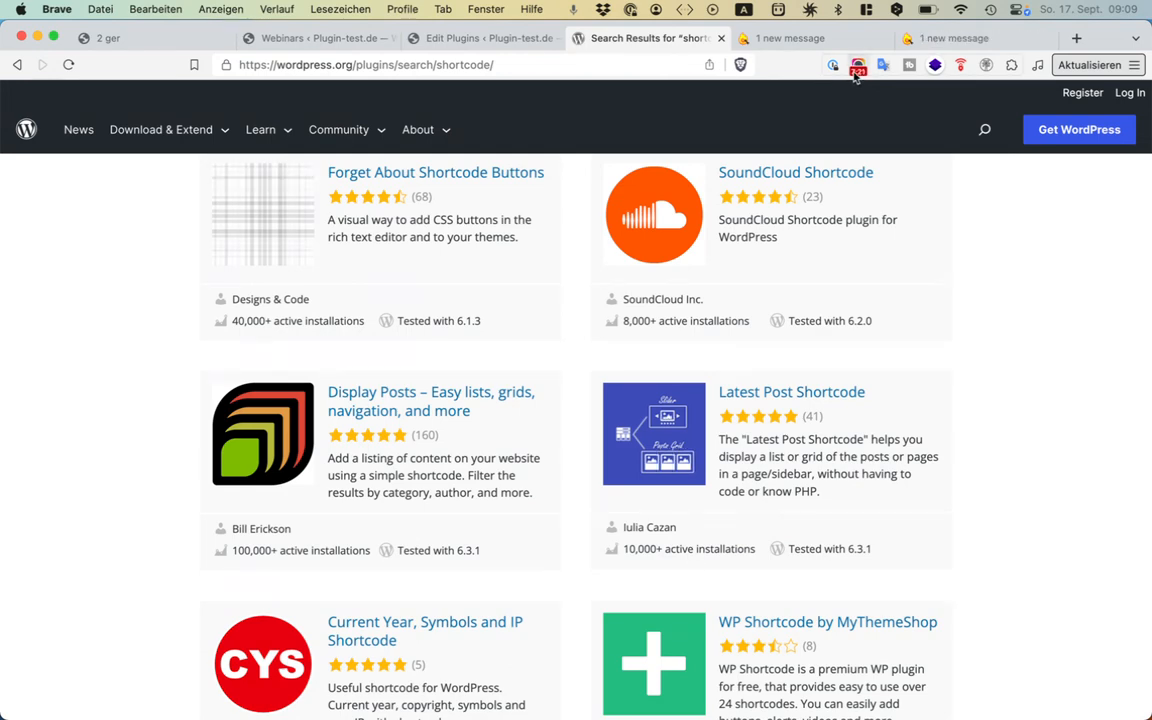
pyautogui.click(950, 38)
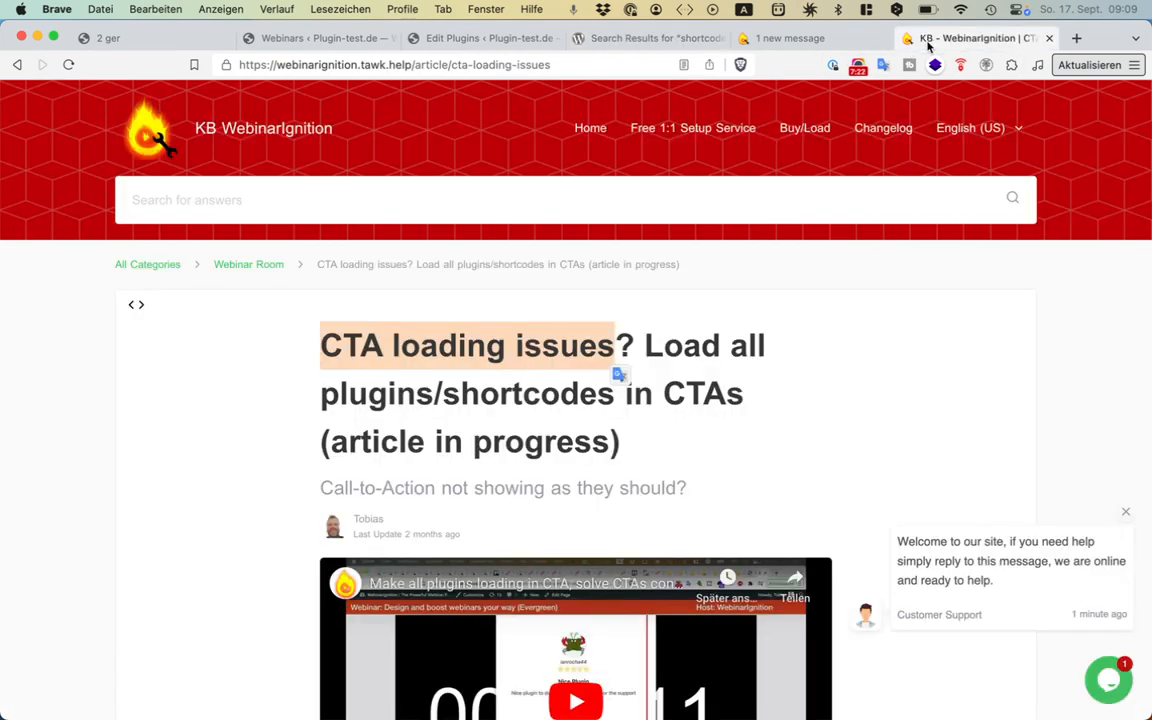
pyautogui.click(1107, 674)
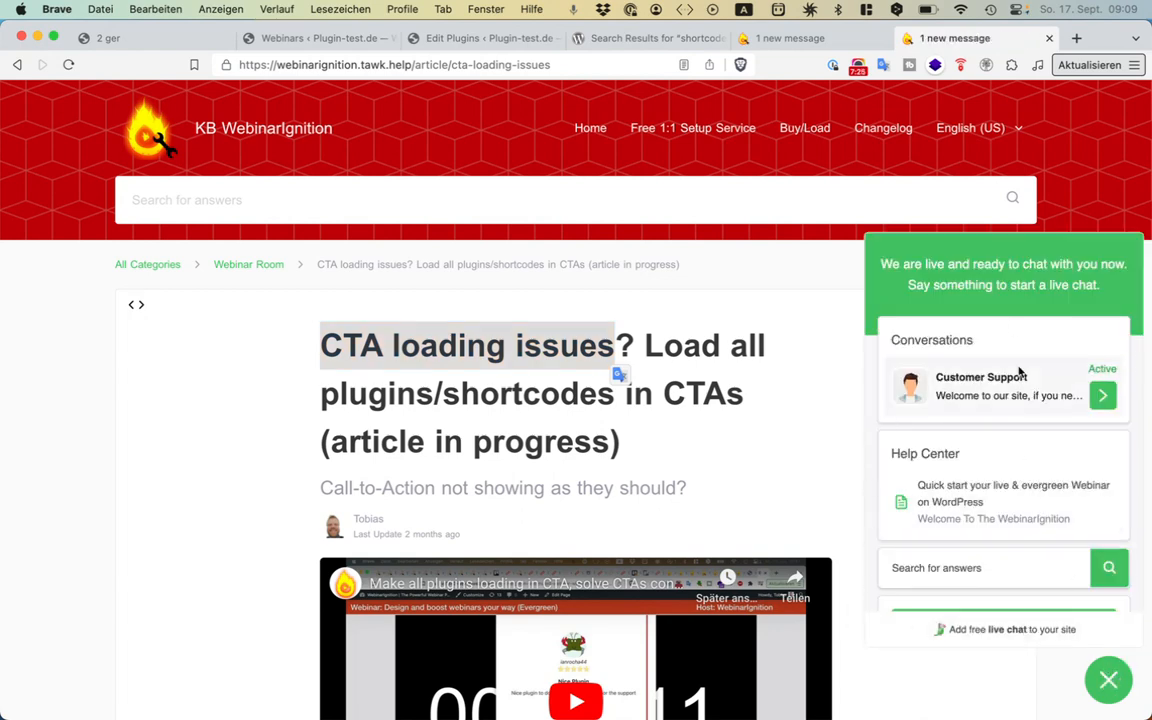